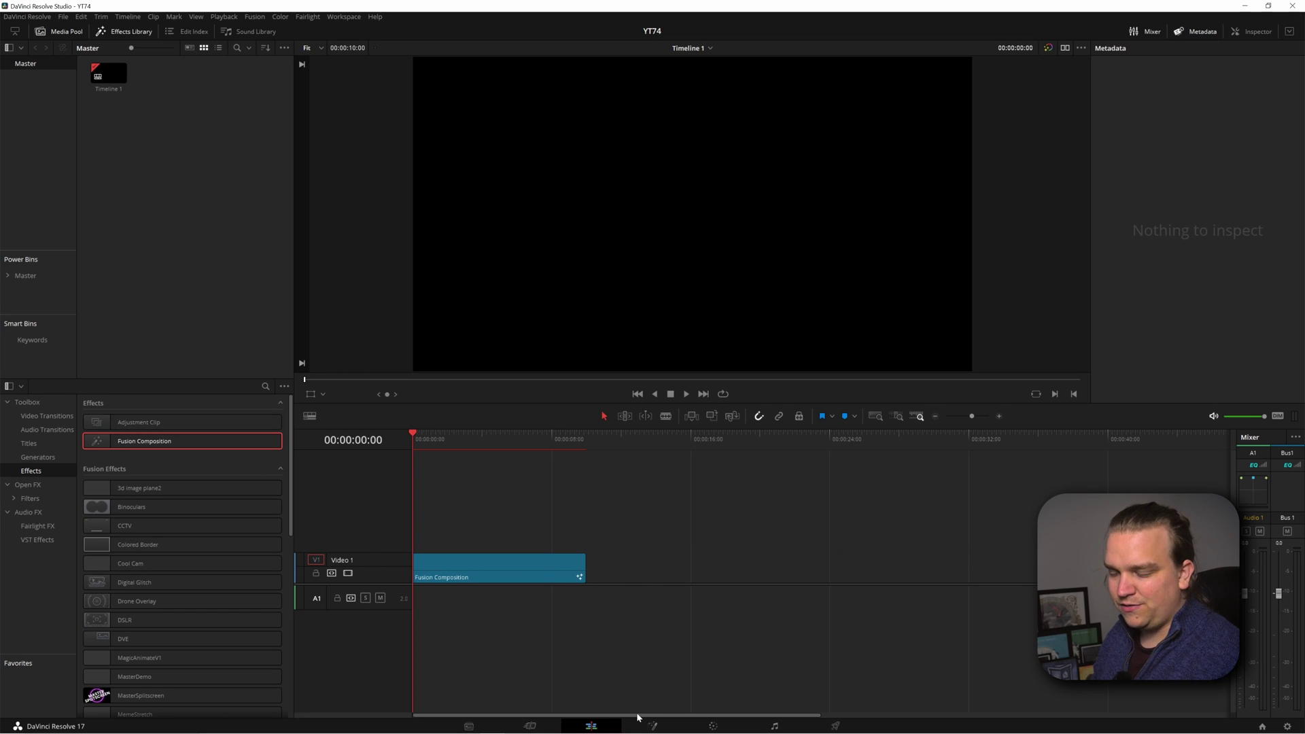
Step: On the Fusion page, add a pure green Background node to the composition and show it in the second viewer
left_click_drag(441, 438, 434, 443)
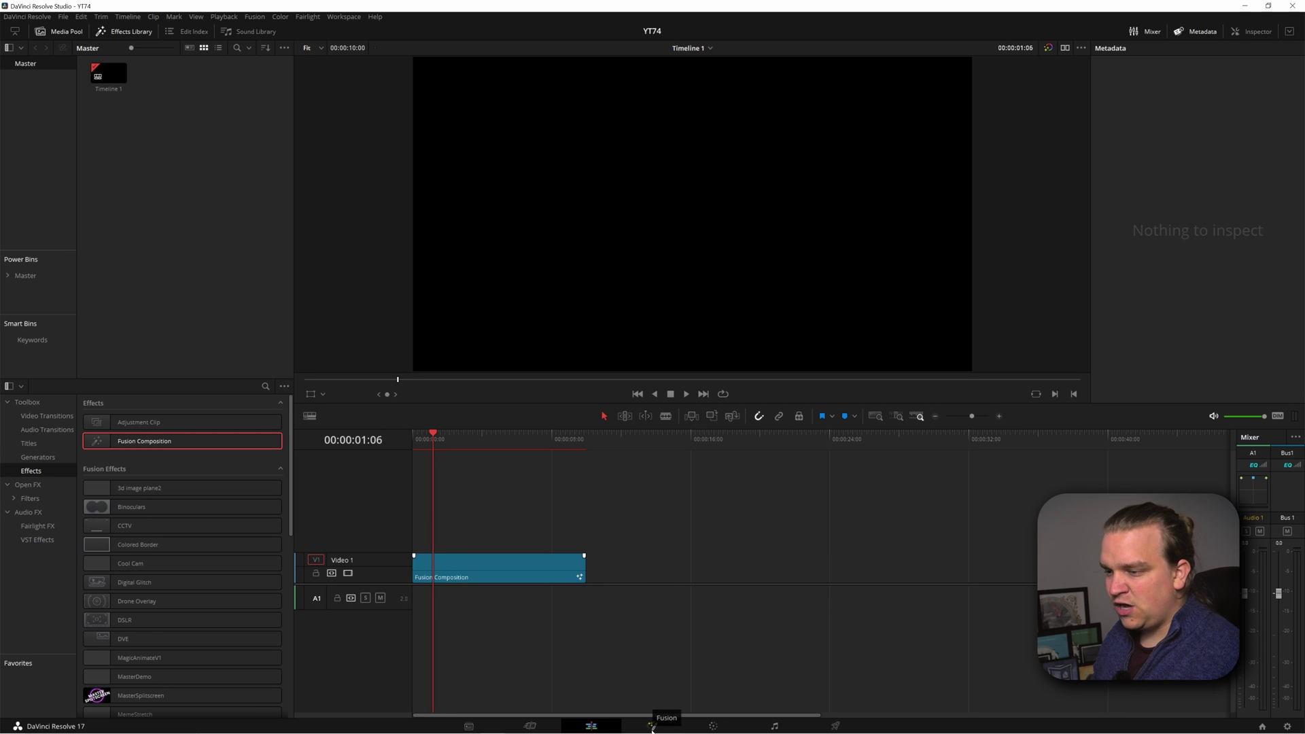
left_click(650, 727)
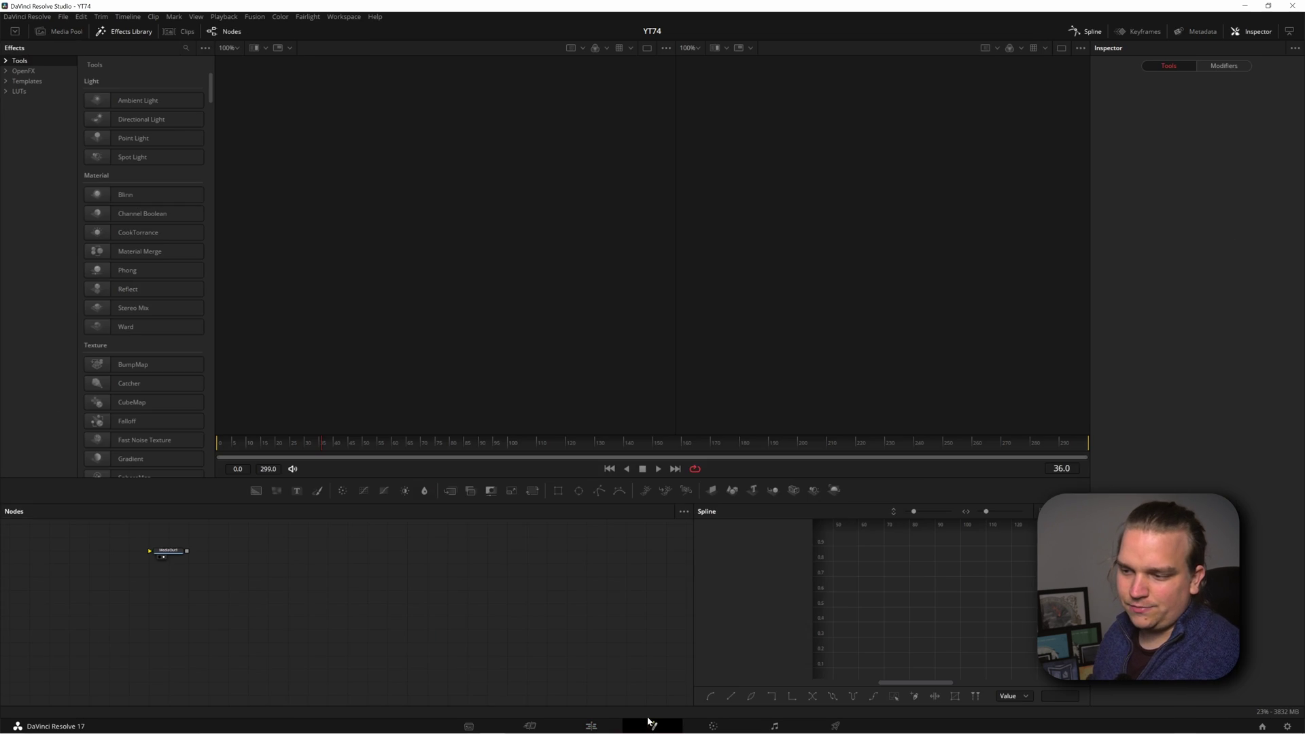
left_click(256, 491)
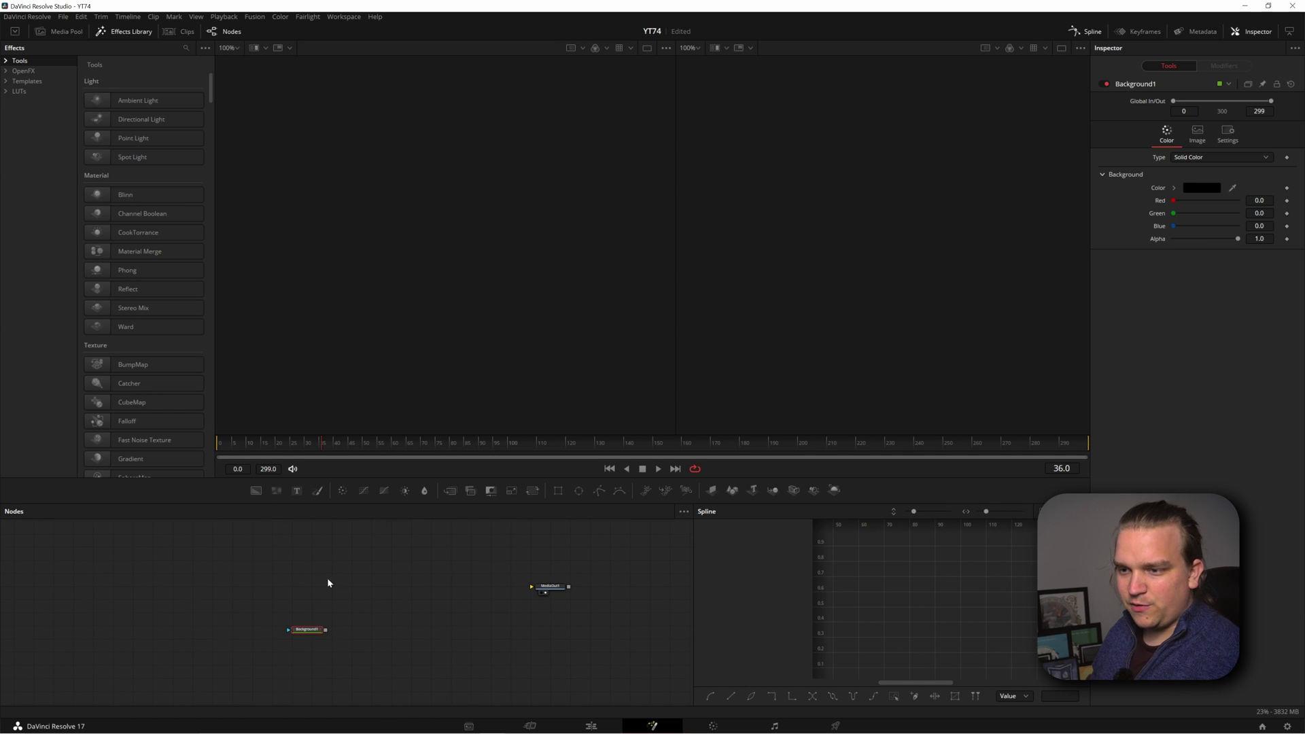
left_click_drag(309, 627, 261, 595)
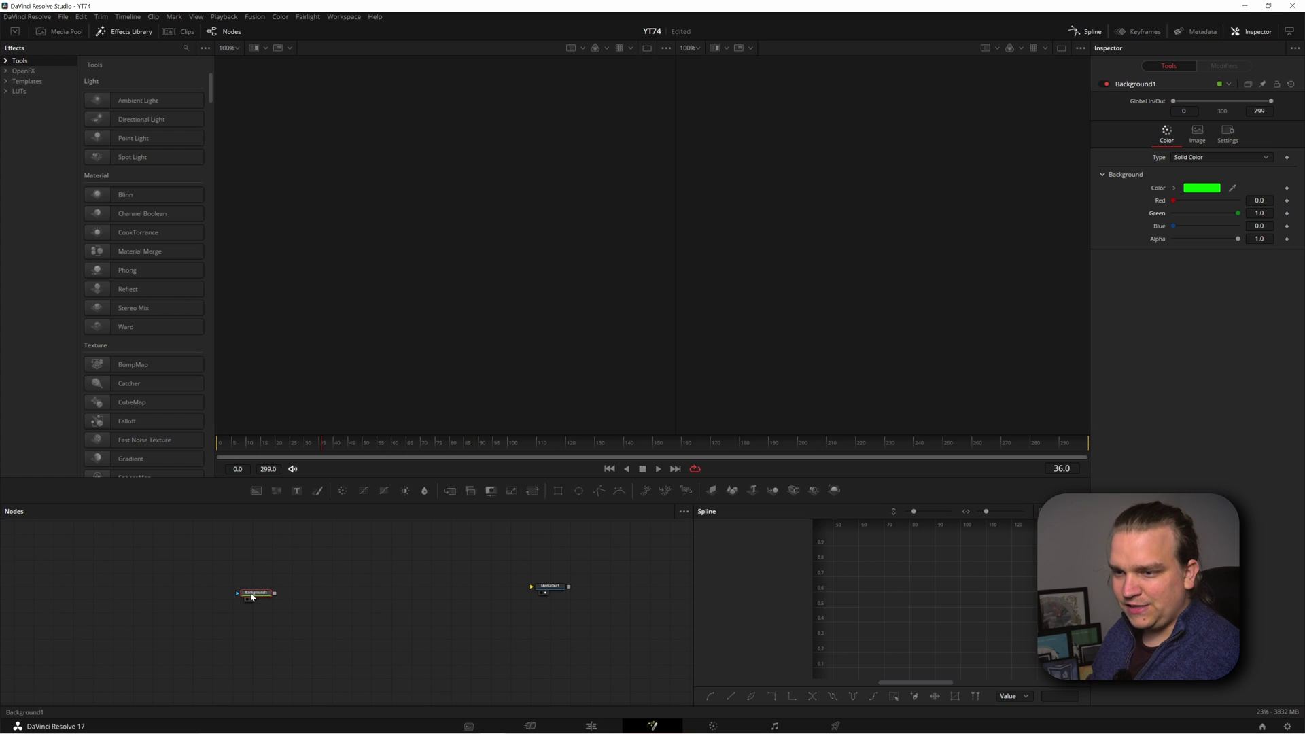
key("2")
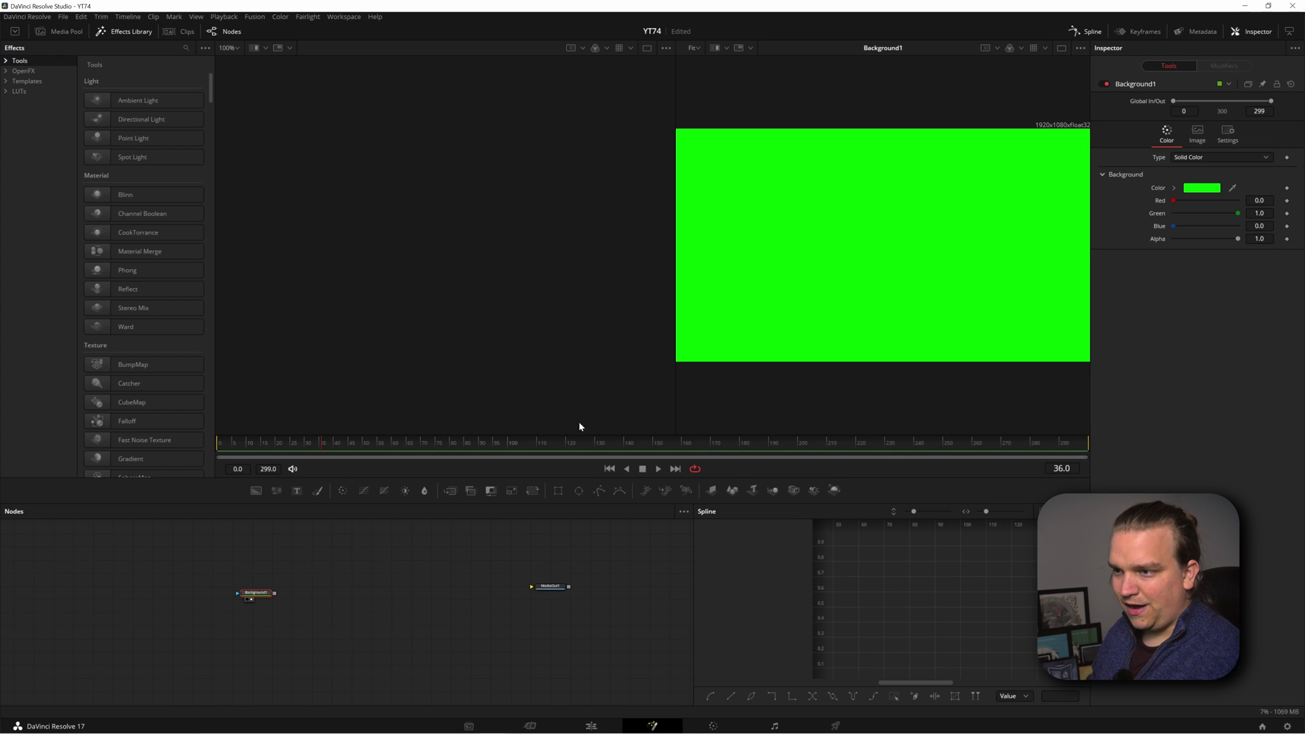
Step: Mask the green background with an ellipse 0.185 wide and 0.185 high
left_click(579, 491)
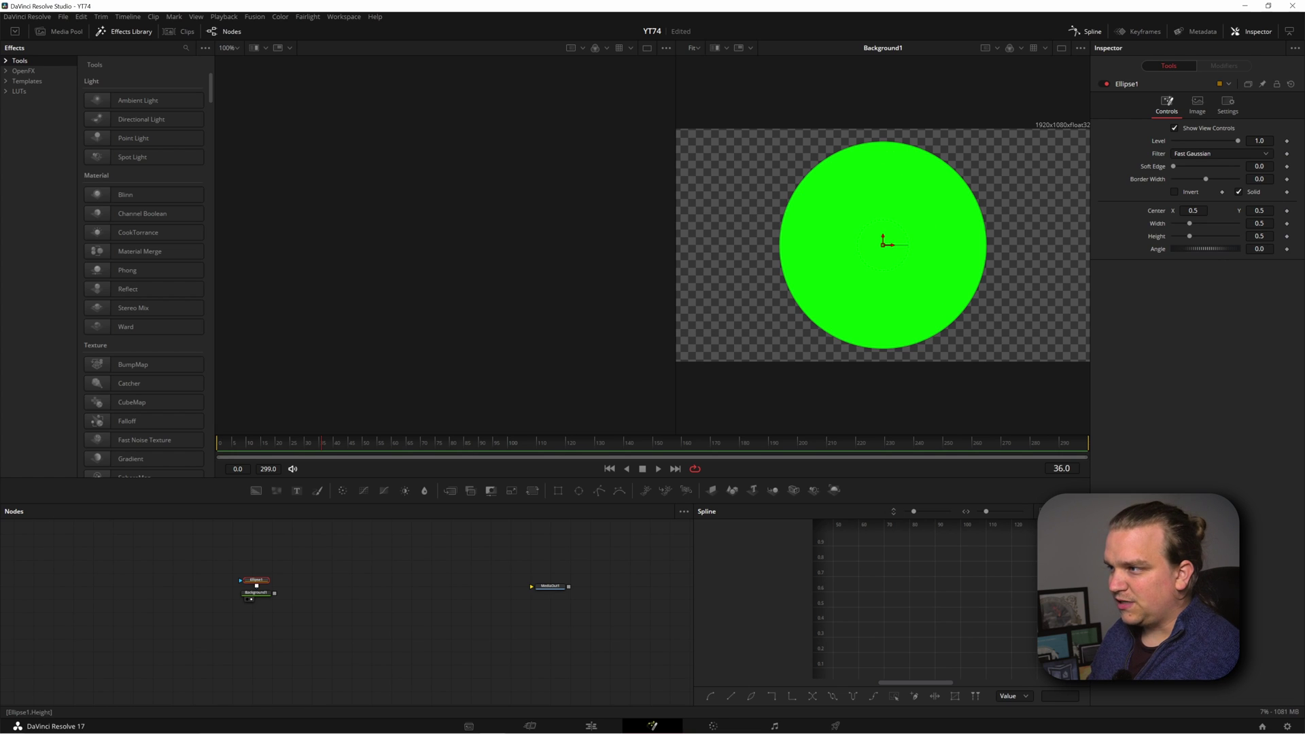
left_click_drag(1189, 222, 1180, 223)
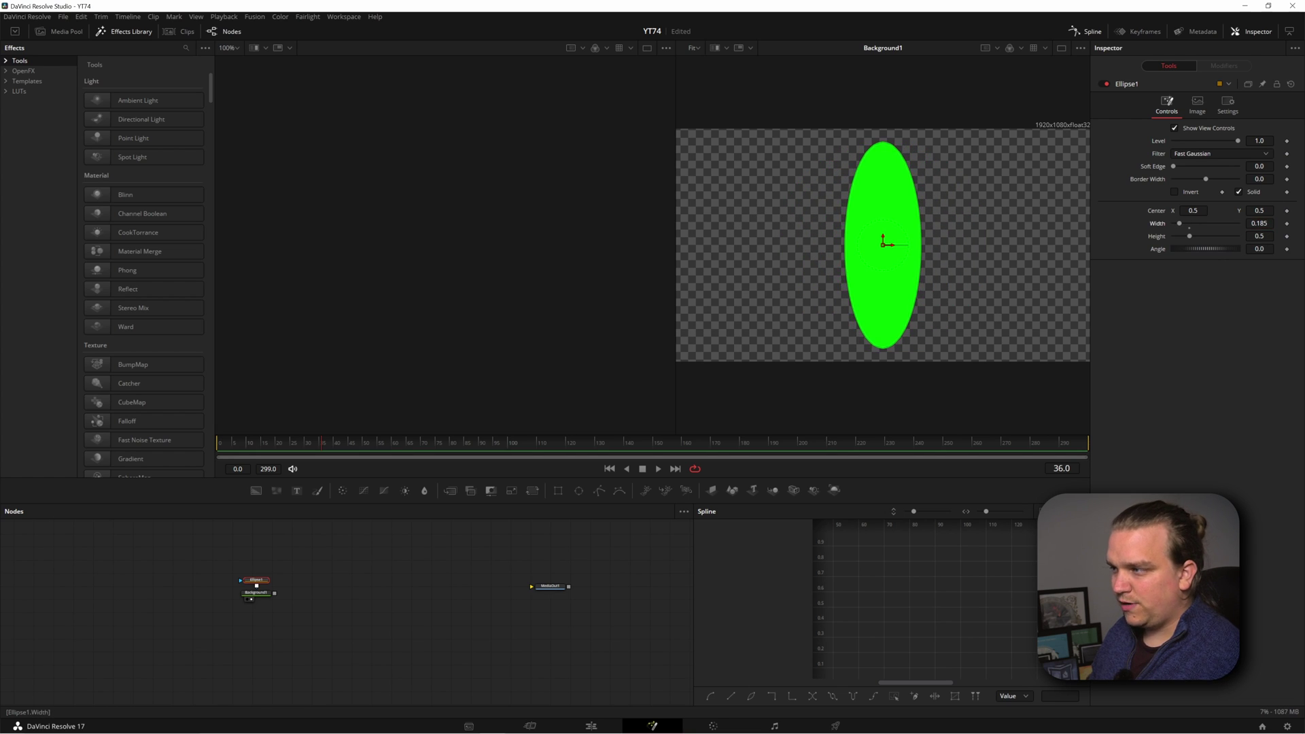
double_click(1259, 236)
type("0.185")
key("Return")
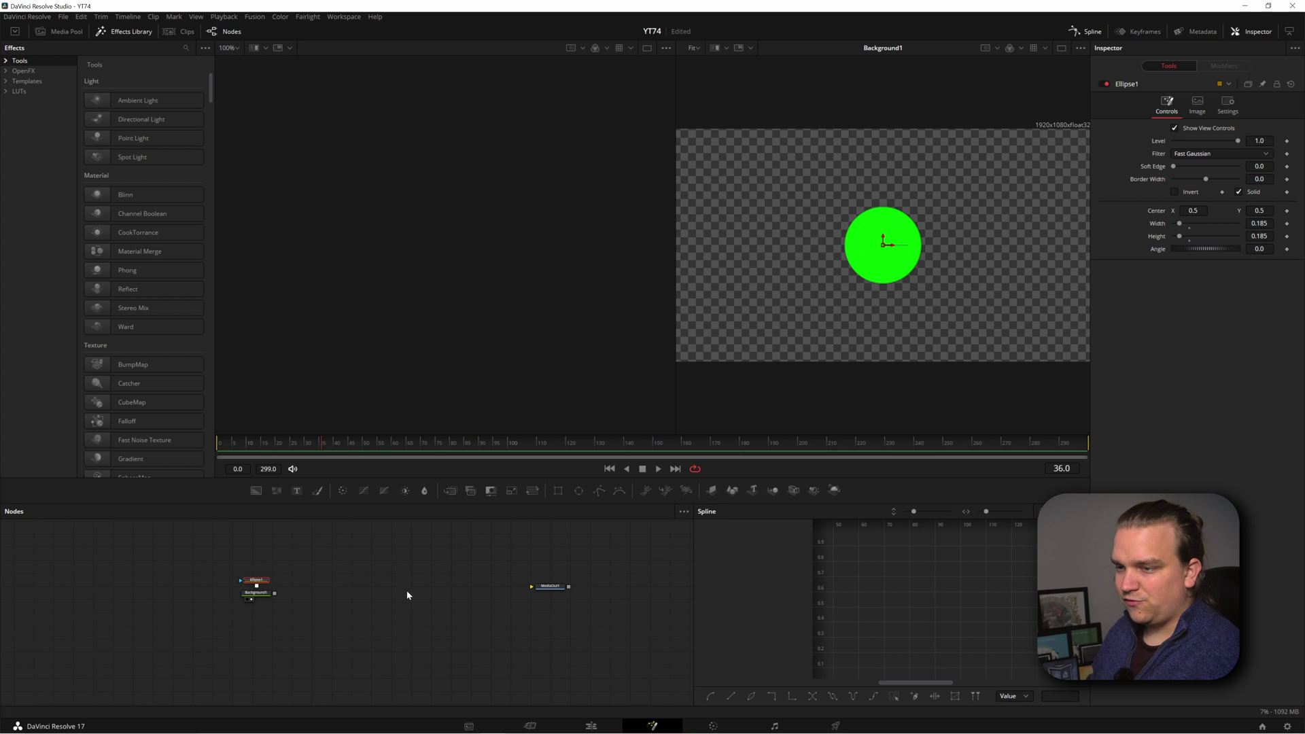
Step: Connect Background1 to MediaOut1 and insert a Transform node between them
left_click_drag(274, 592, 553, 596)
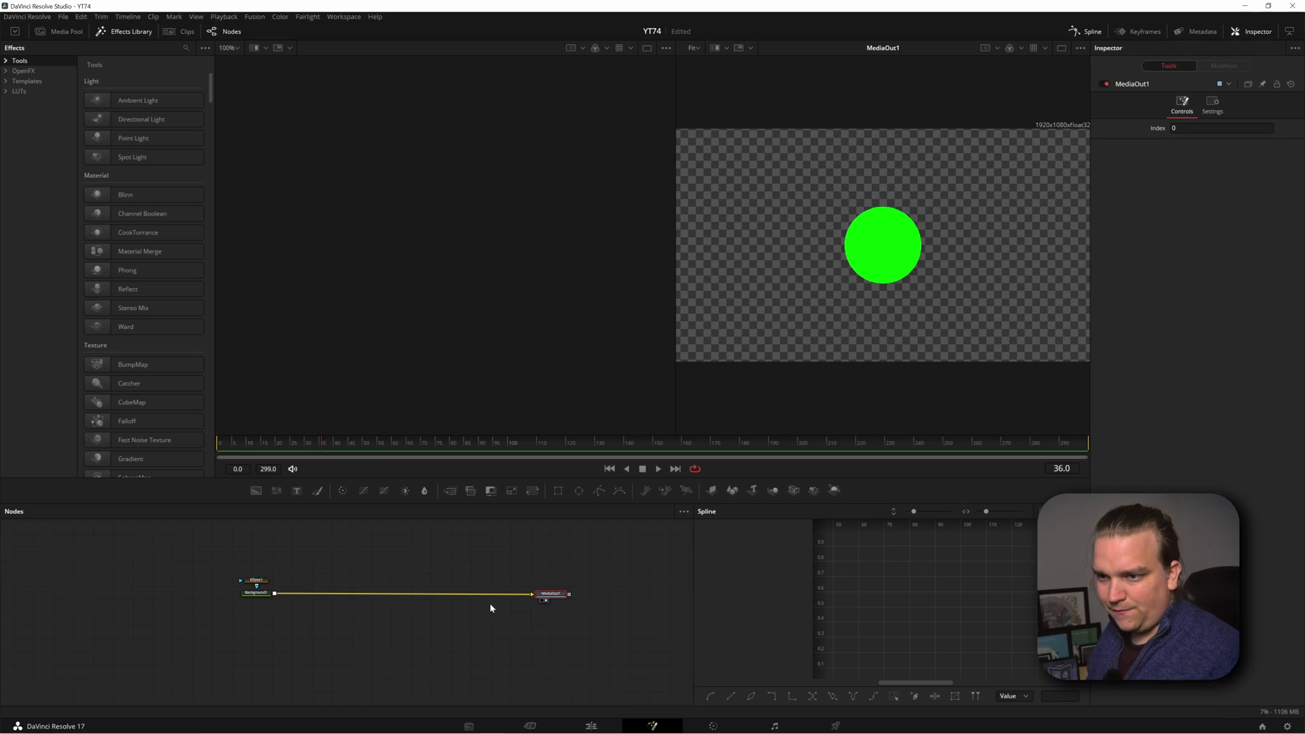
left_click(258, 595)
key("shift+space")
type("tran")
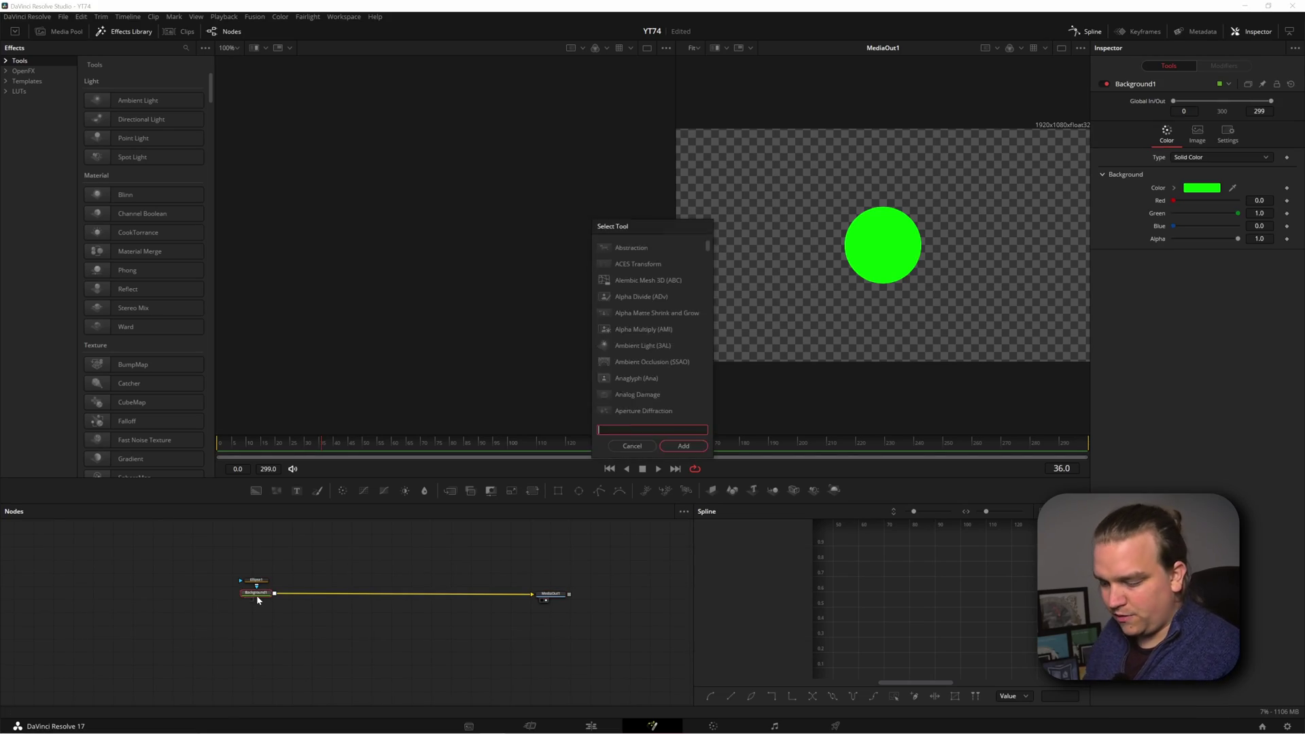
key("Return")
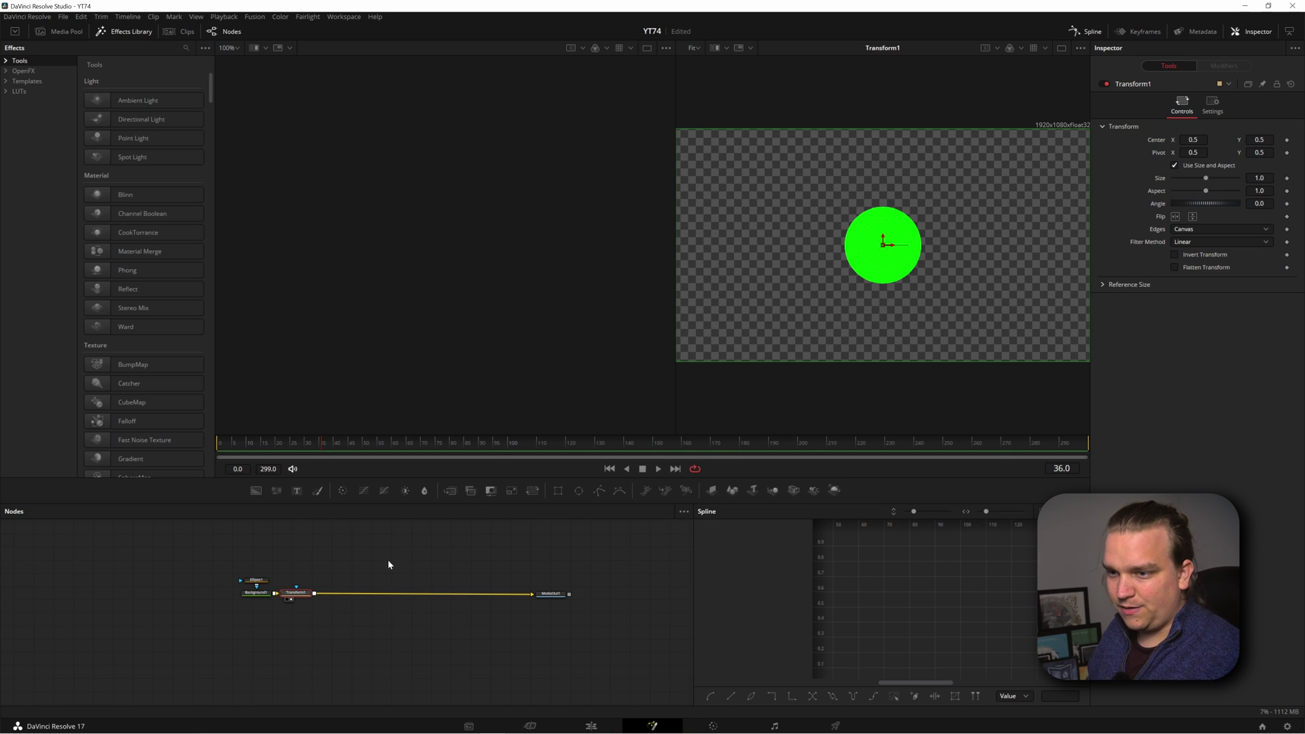
Step: Keyframe the Transform's Center so the circle moves horizontally from X about 0.14 at frame 0 to about 0.86 at frame 67
left_click_drag(893, 250, 743, 282)
scroll(838, 299, "down", 1)
scroll(837, 299, "down", 1)
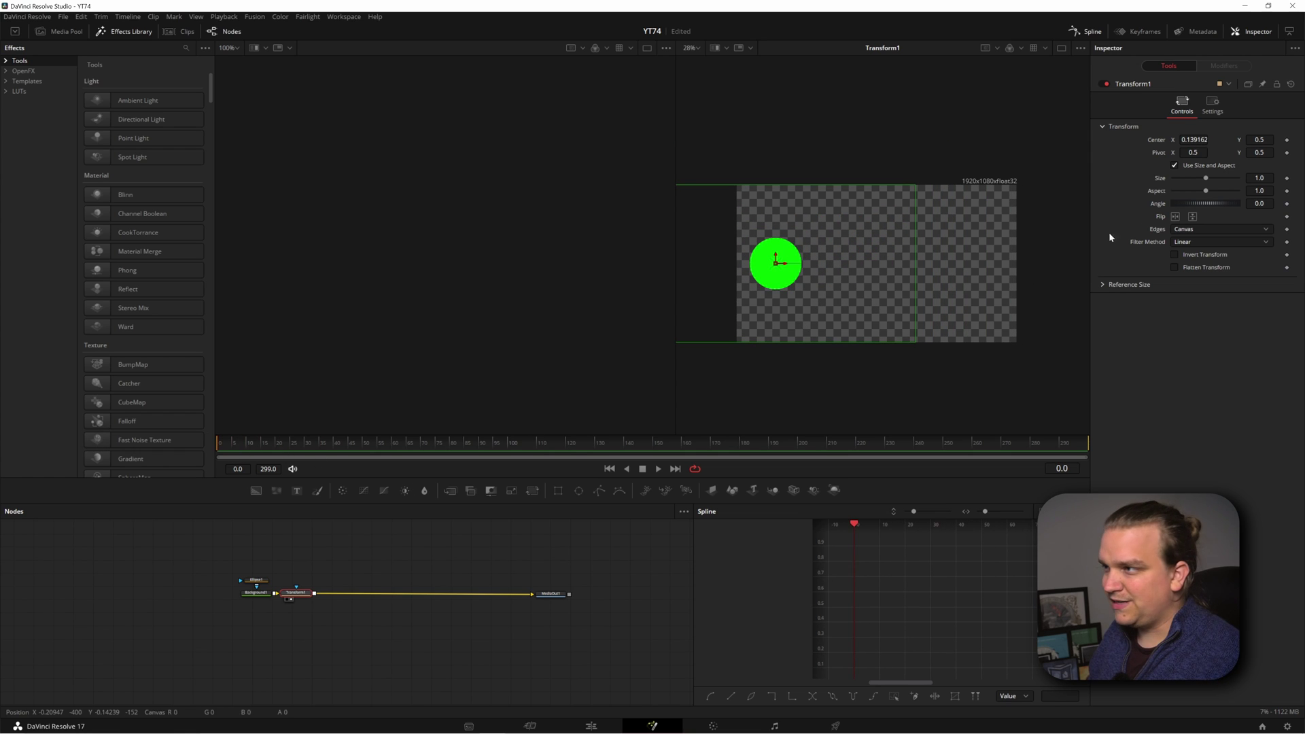
left_click(1287, 140)
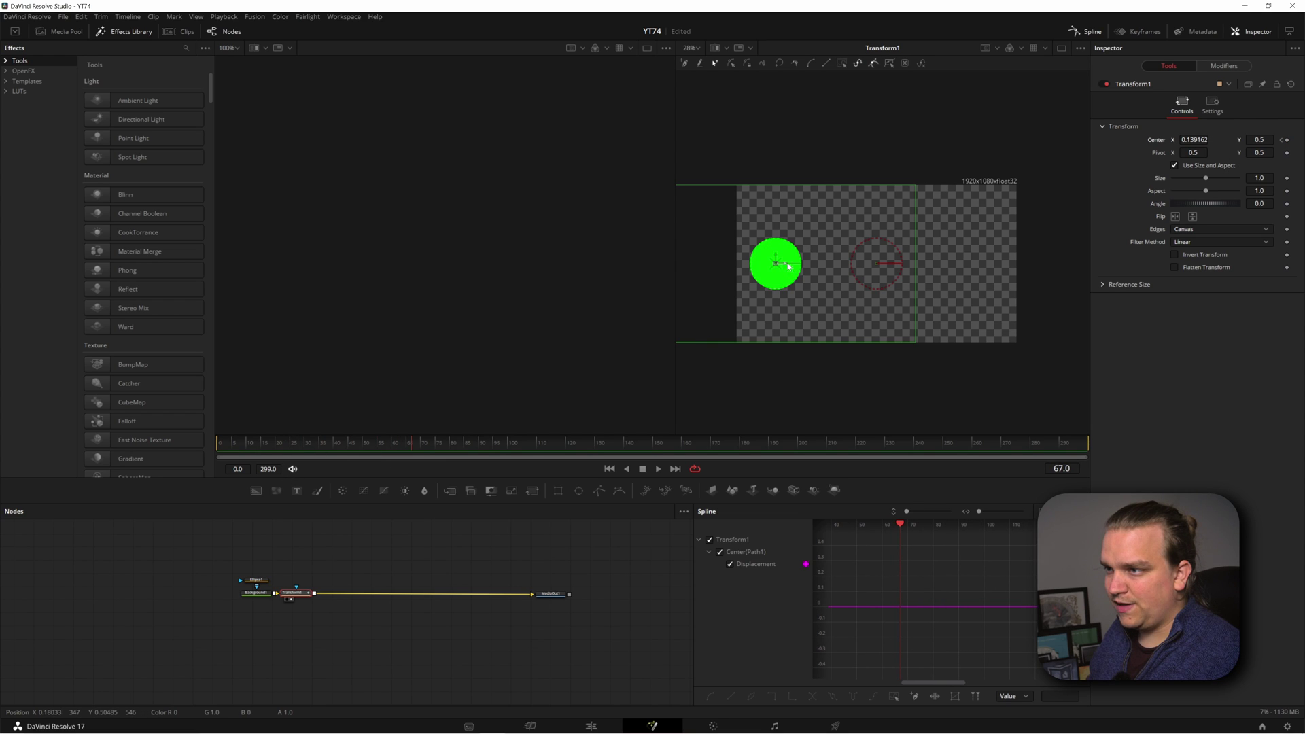
left_click_drag(788, 266, 990, 266)
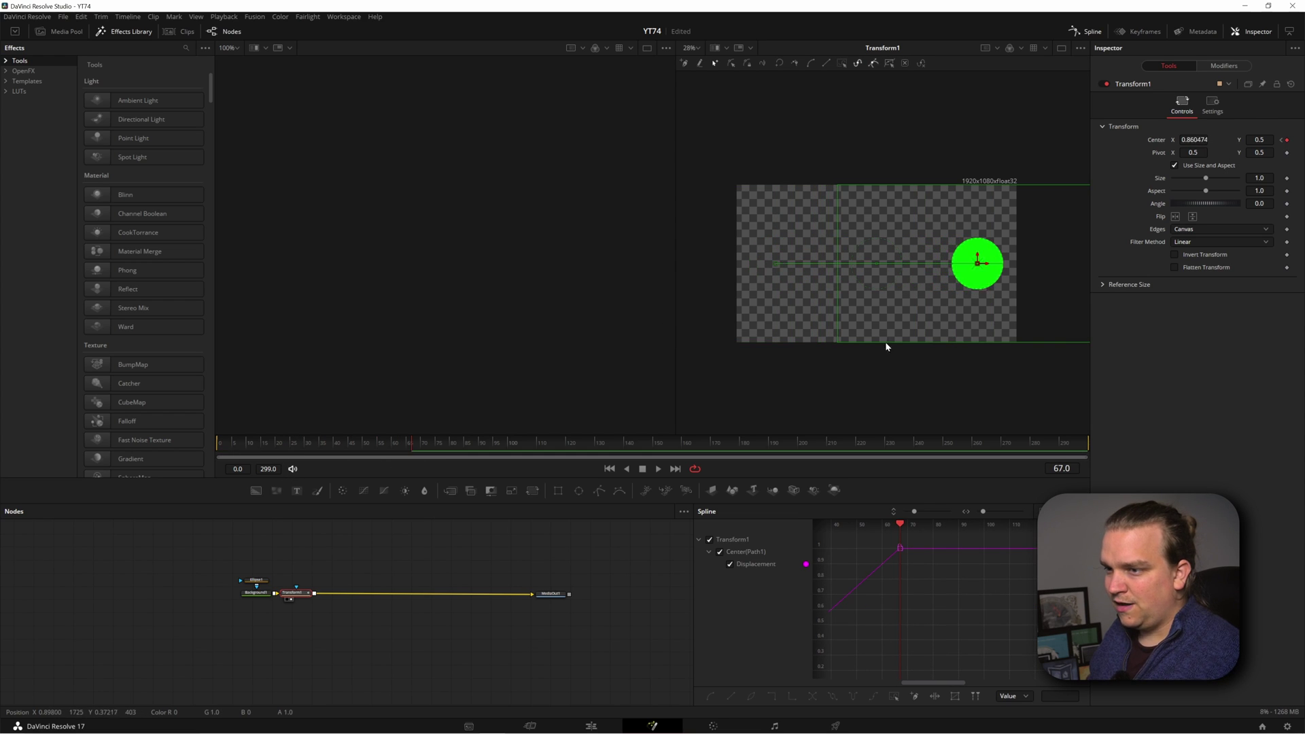
Step: Play the circle's movement from frame 0
left_click_drag(299, 446, 31, 454)
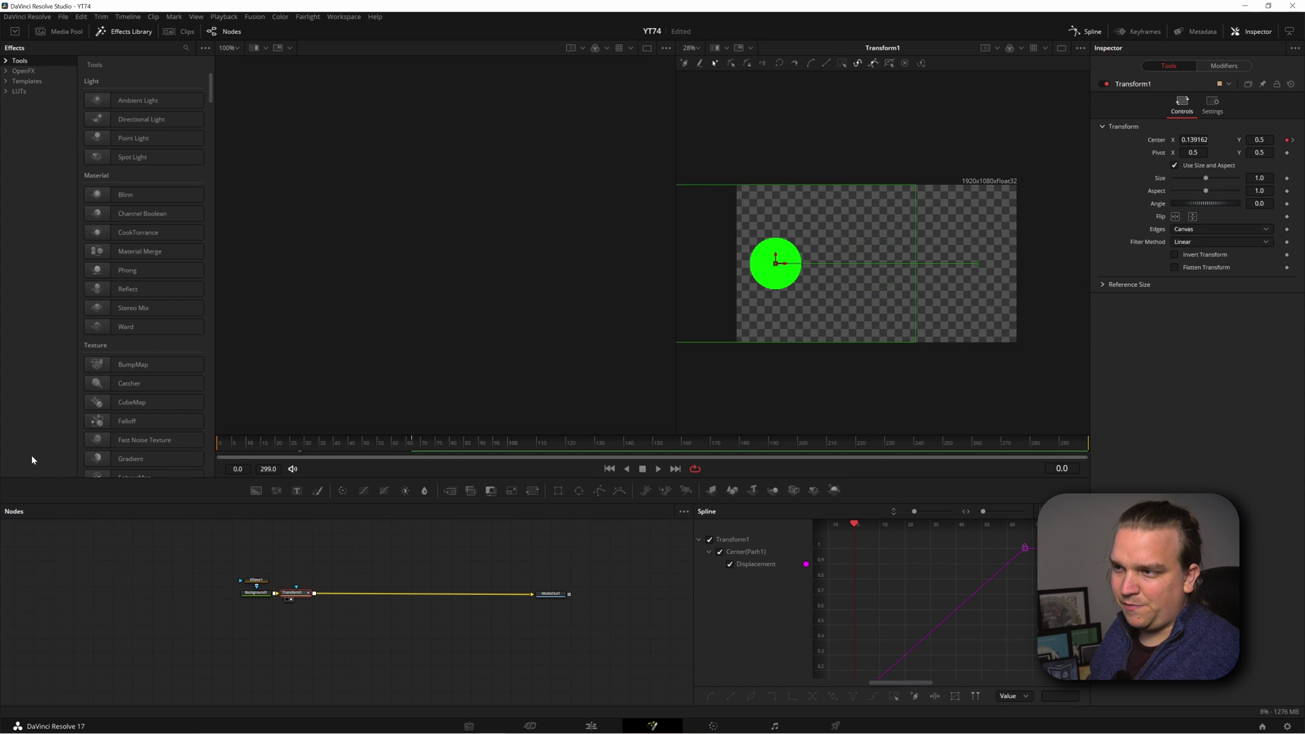
left_click(405, 547)
key("space")
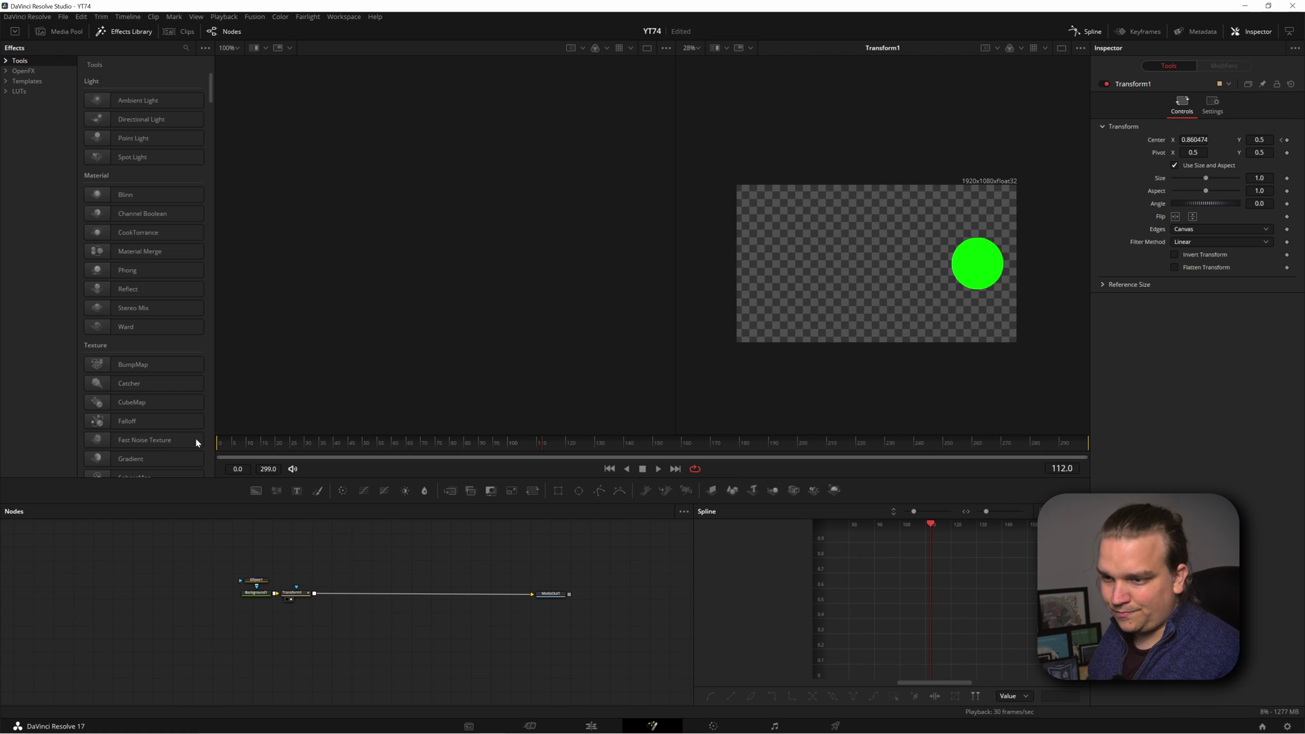
Step: Reopen the Spline editor and turn off its Show Only Selected Tool option
left_click(1083, 31)
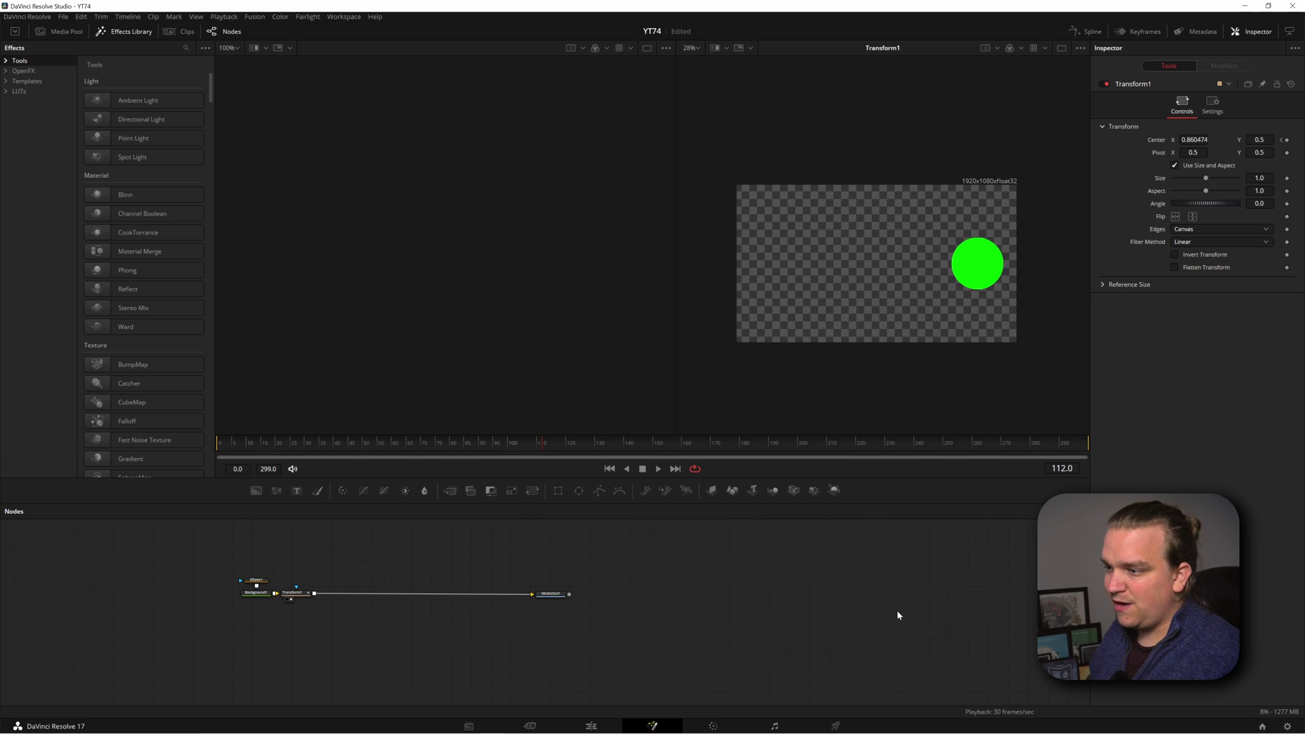
left_click(1086, 31)
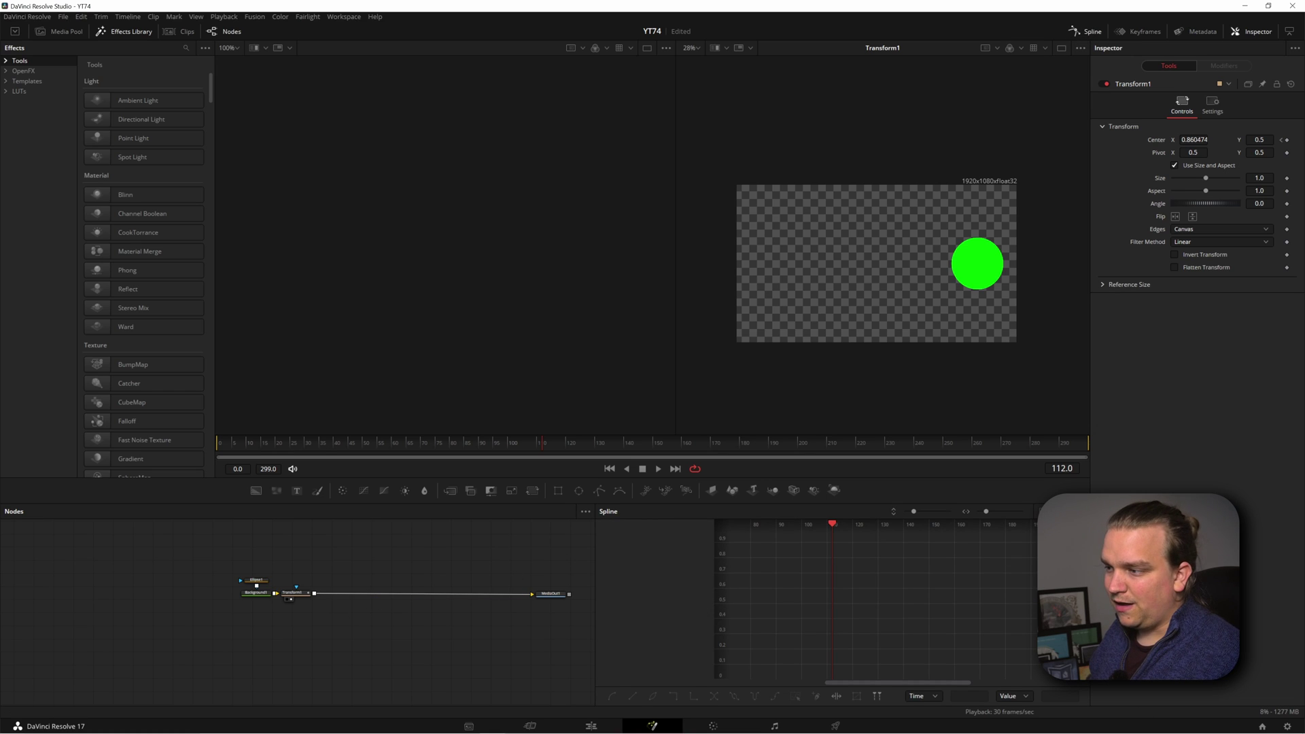
left_click(1079, 511)
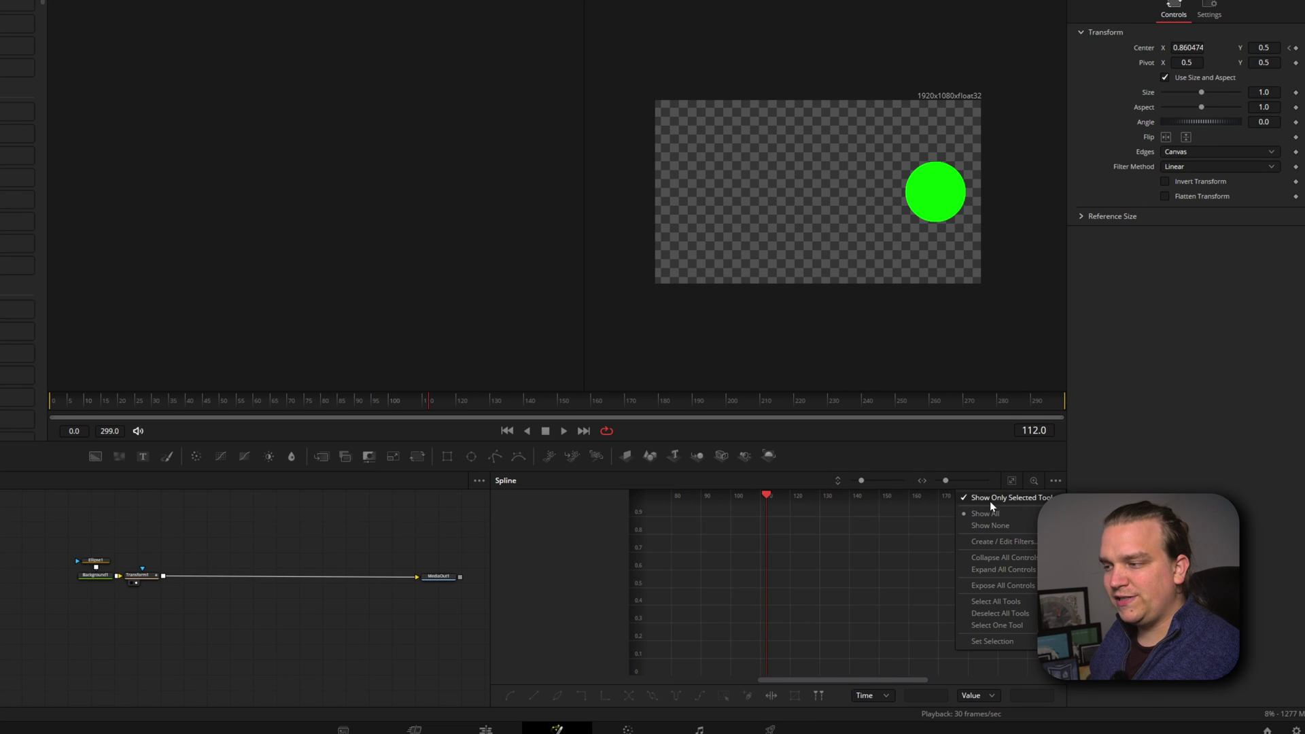
left_click(990, 498)
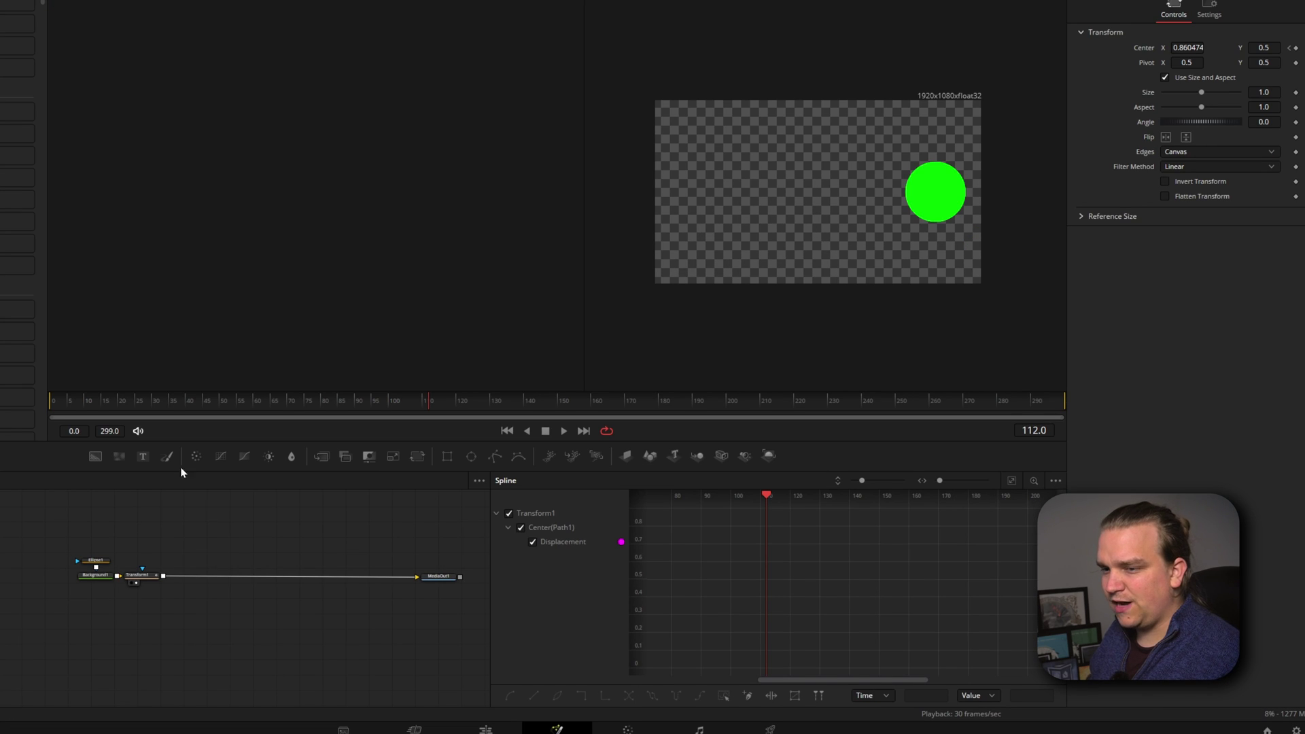
Step: Fit Transform1's displacement curve to the Spline view and smooth both of its keyframes
left_click_drag(256, 618, 148, 611)
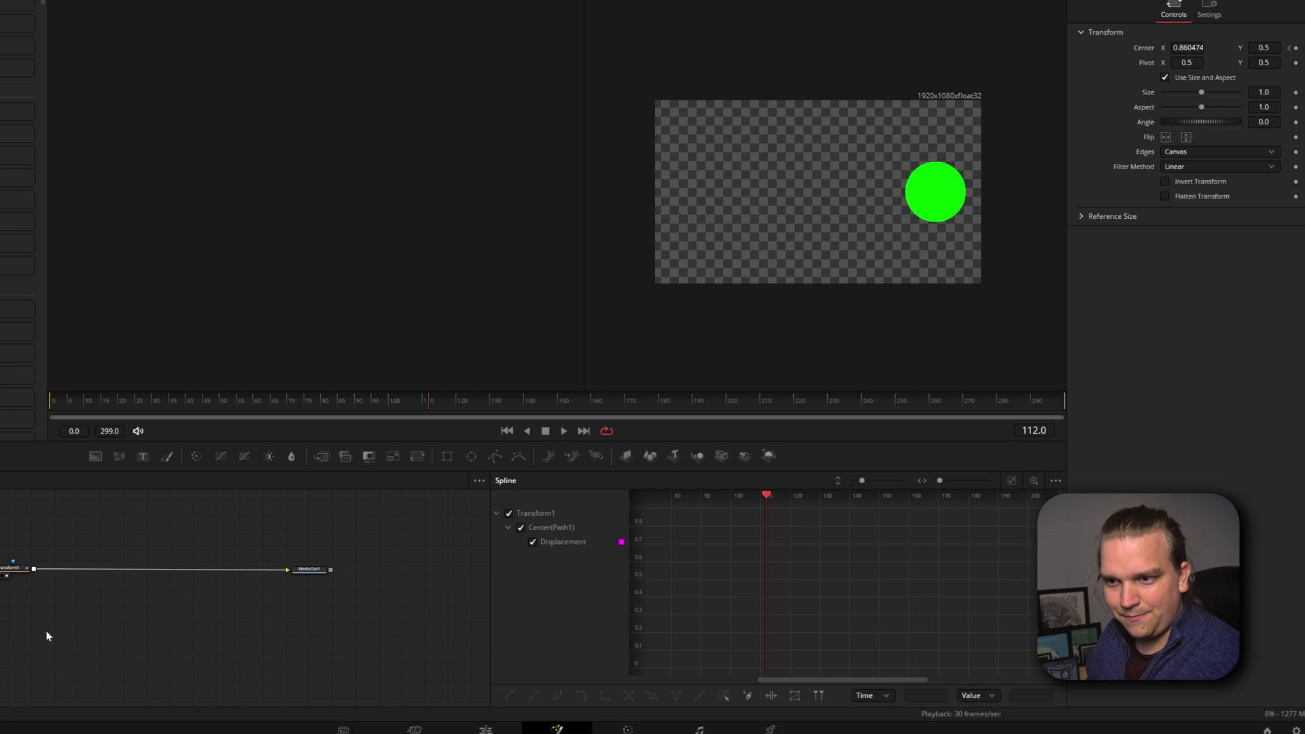
left_click_drag(47, 635, 60, 643)
left_click(19, 579)
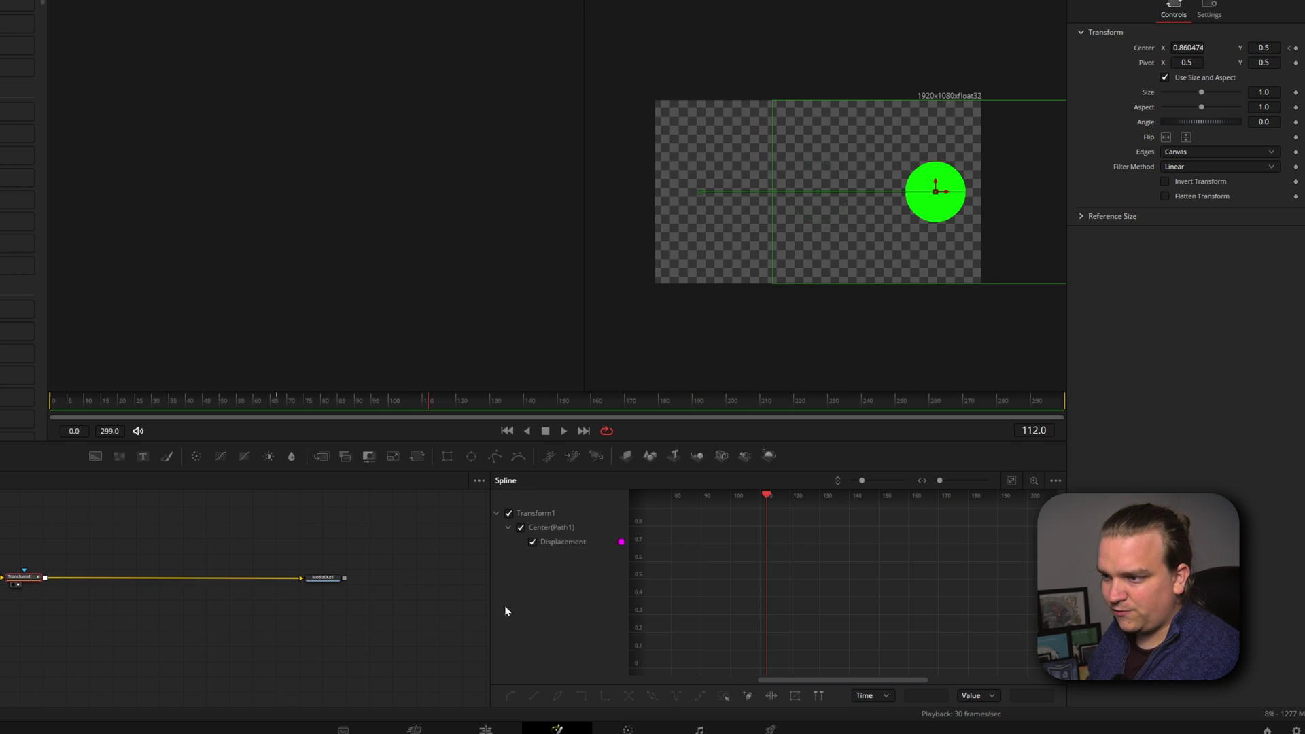
left_click(1012, 481)
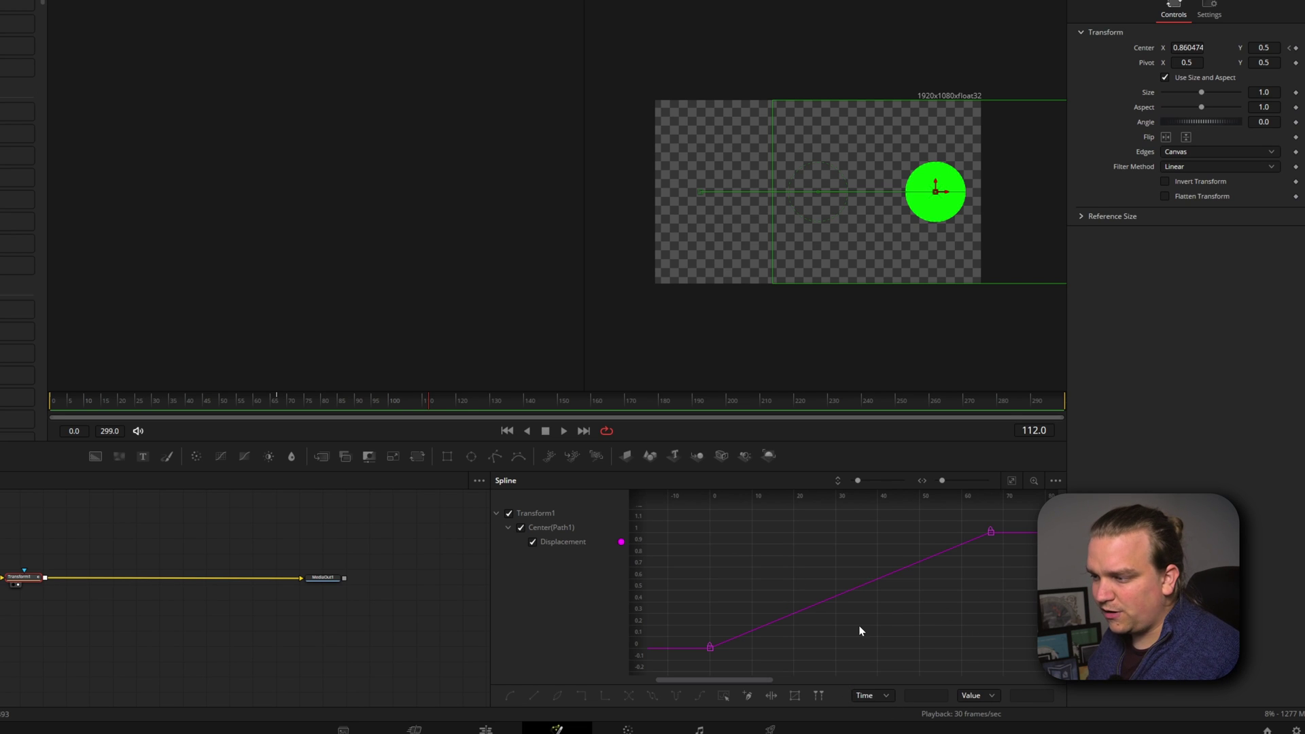
left_click_drag(1023, 517, 695, 666)
key("s")
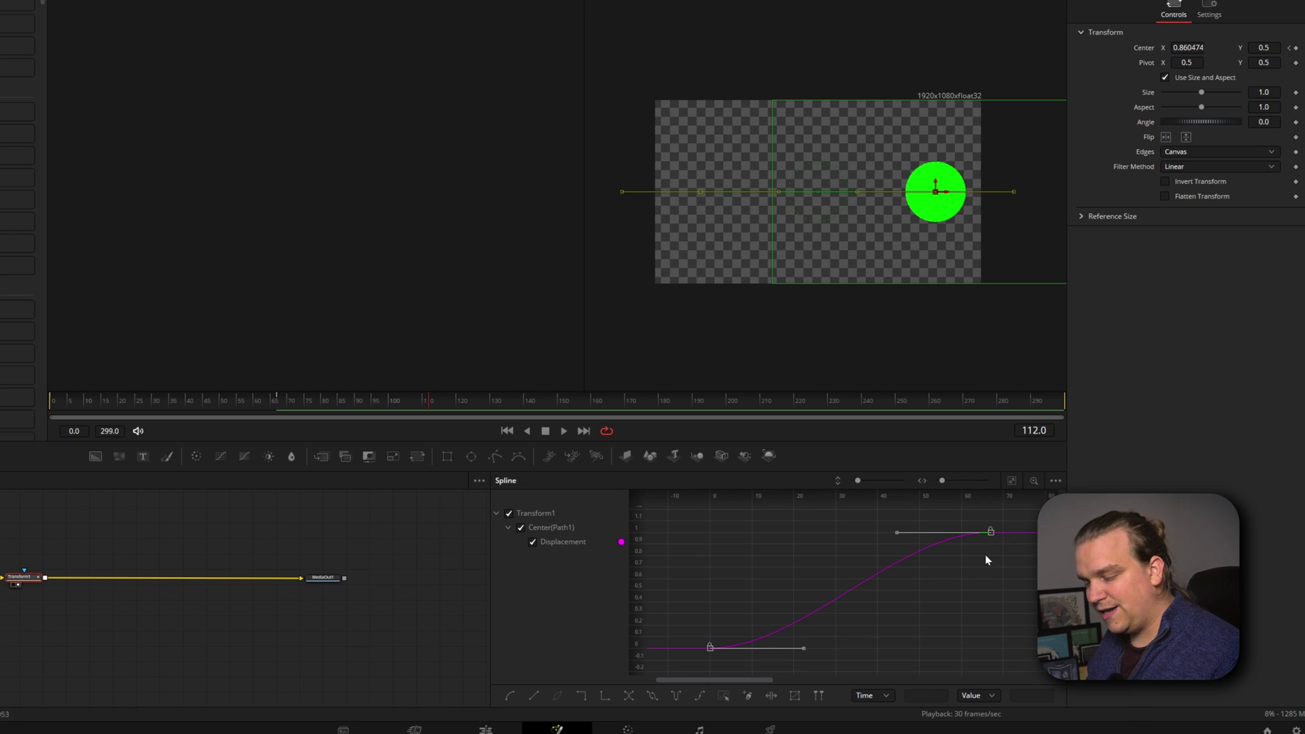
key("l")
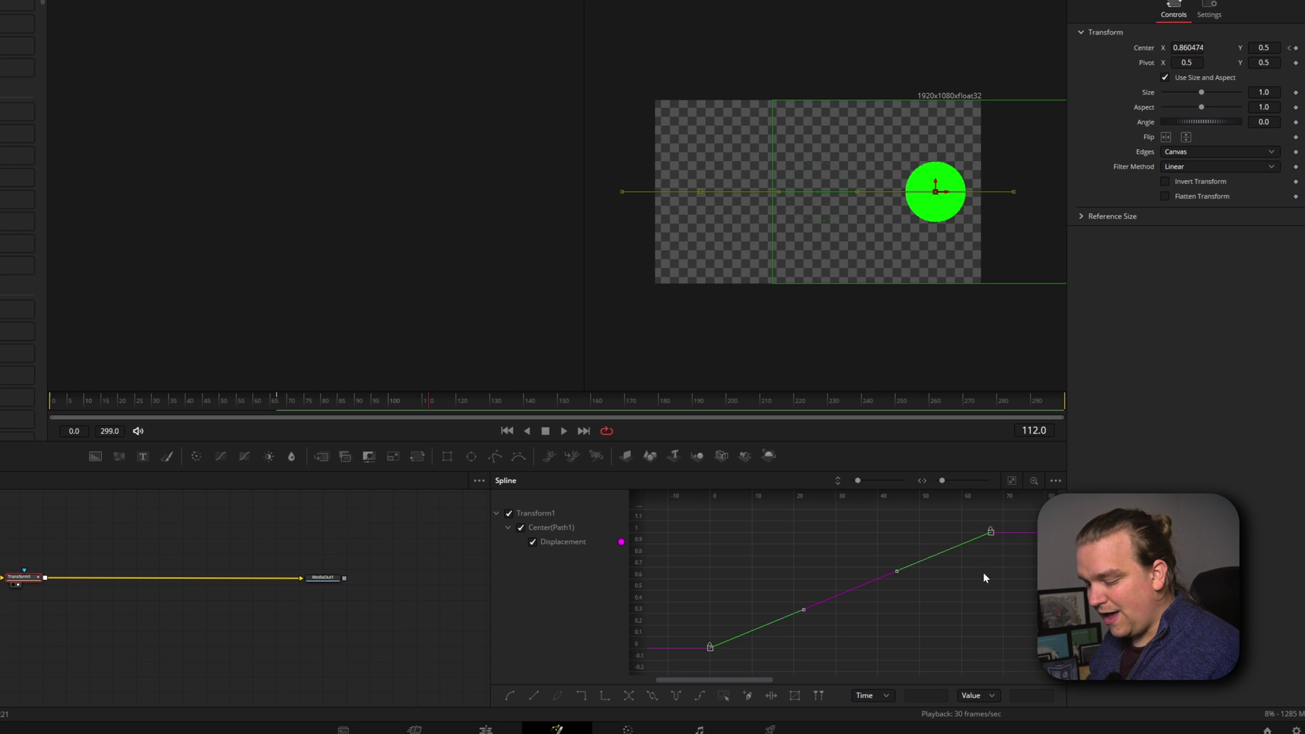
key("s")
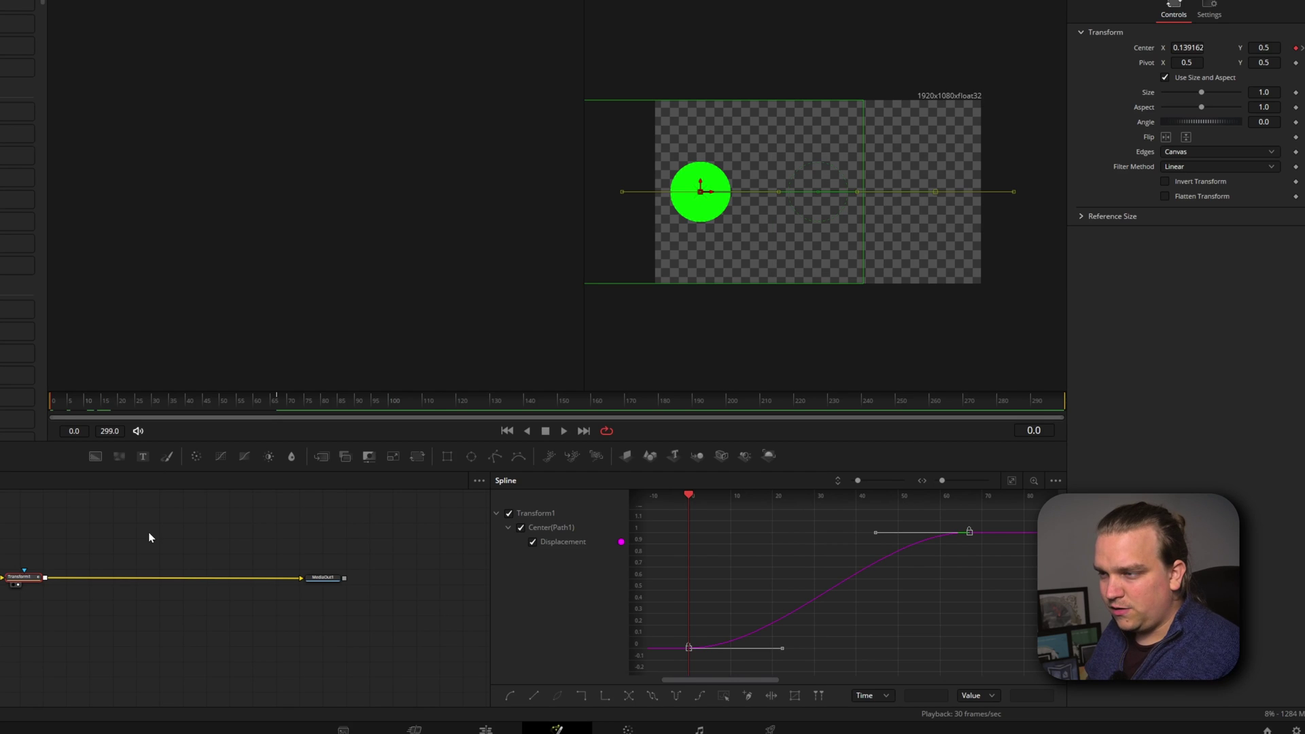
Step: Play the smoothed circle animation from frame 0 to check its easing
key("ctrl+z")
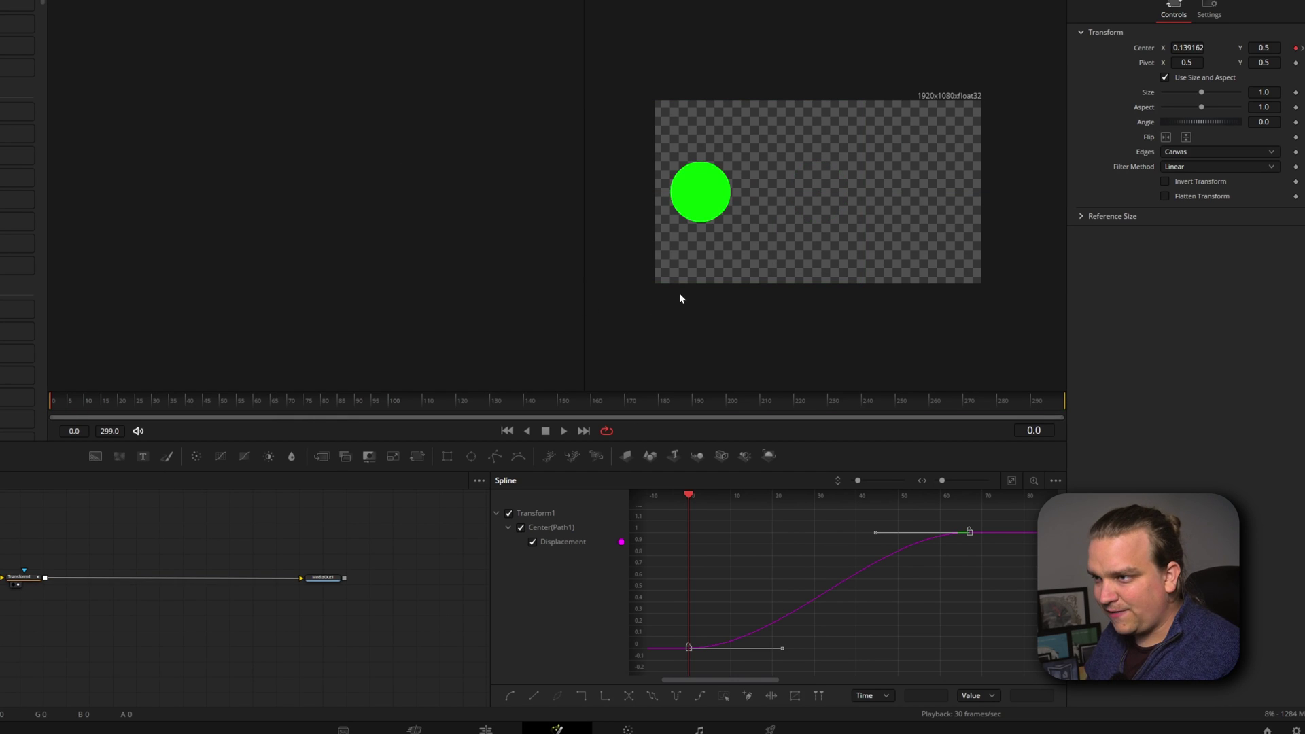
key("space")
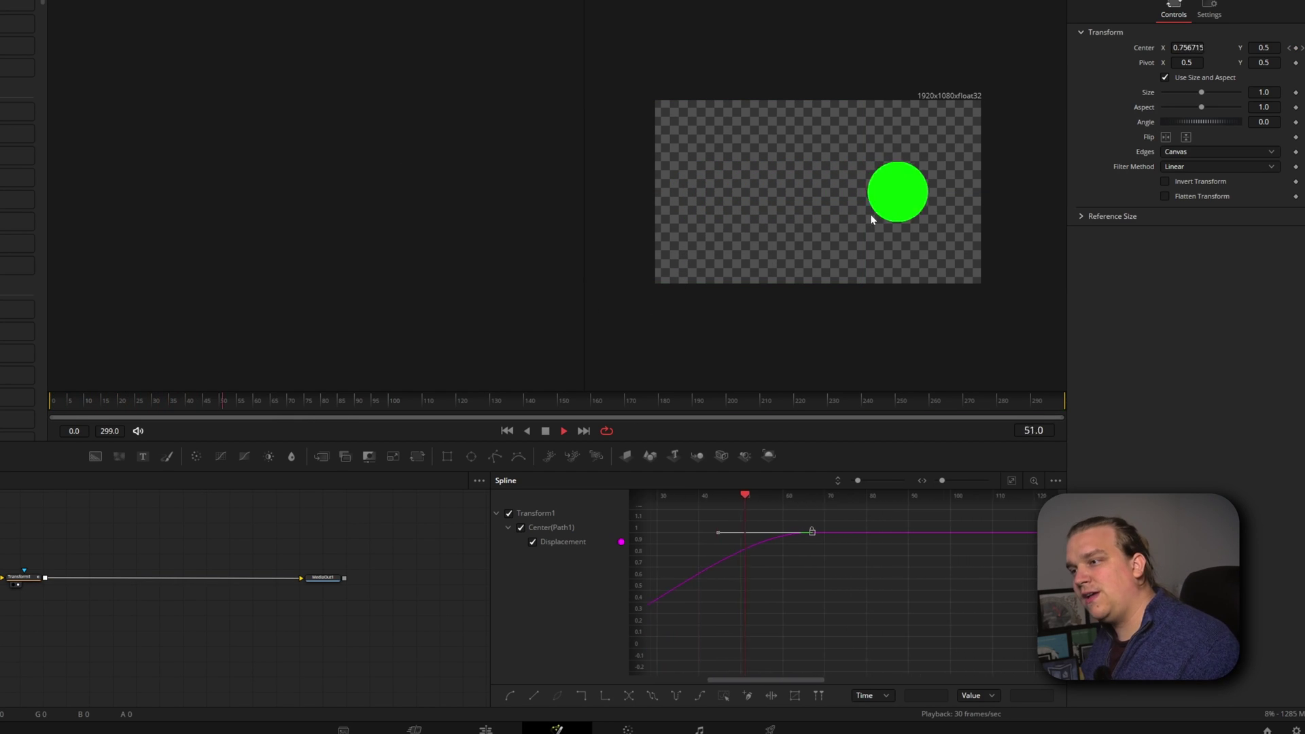
key("space")
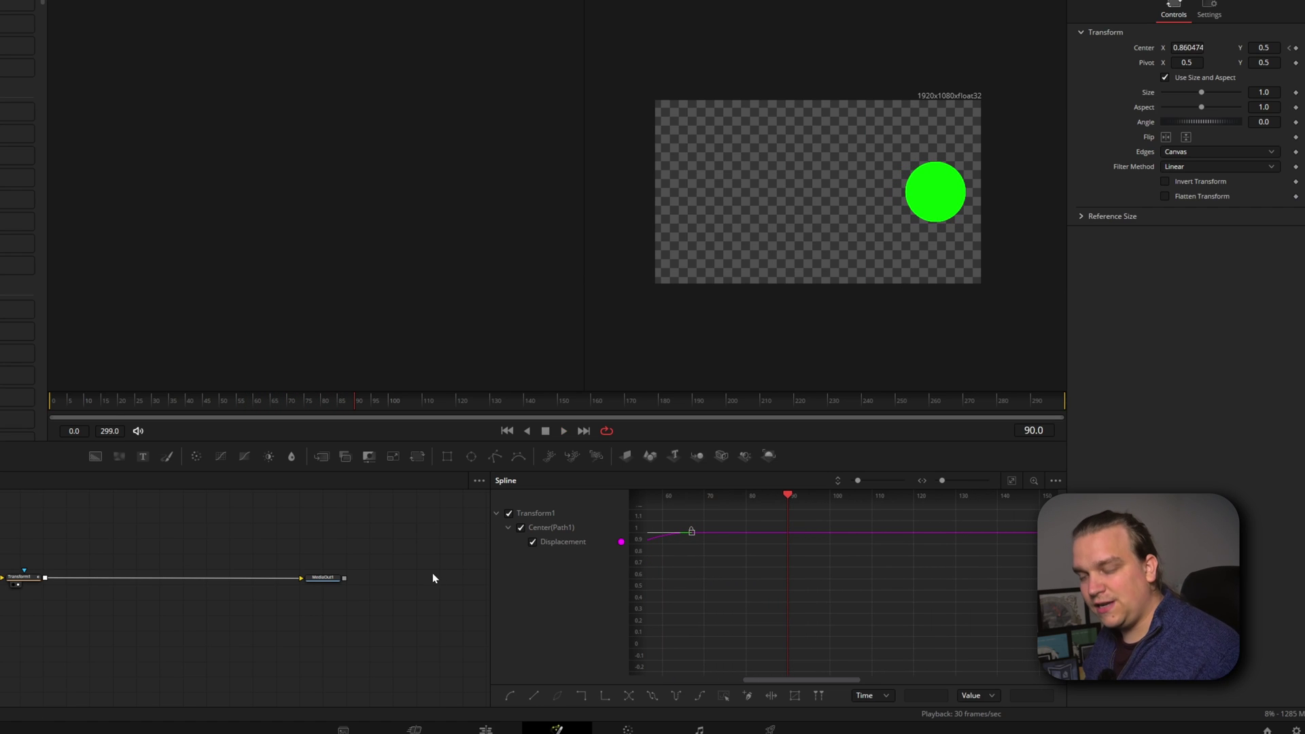
left_click(715, 611)
left_click_drag(80, 400, 49, 400)
key("space")
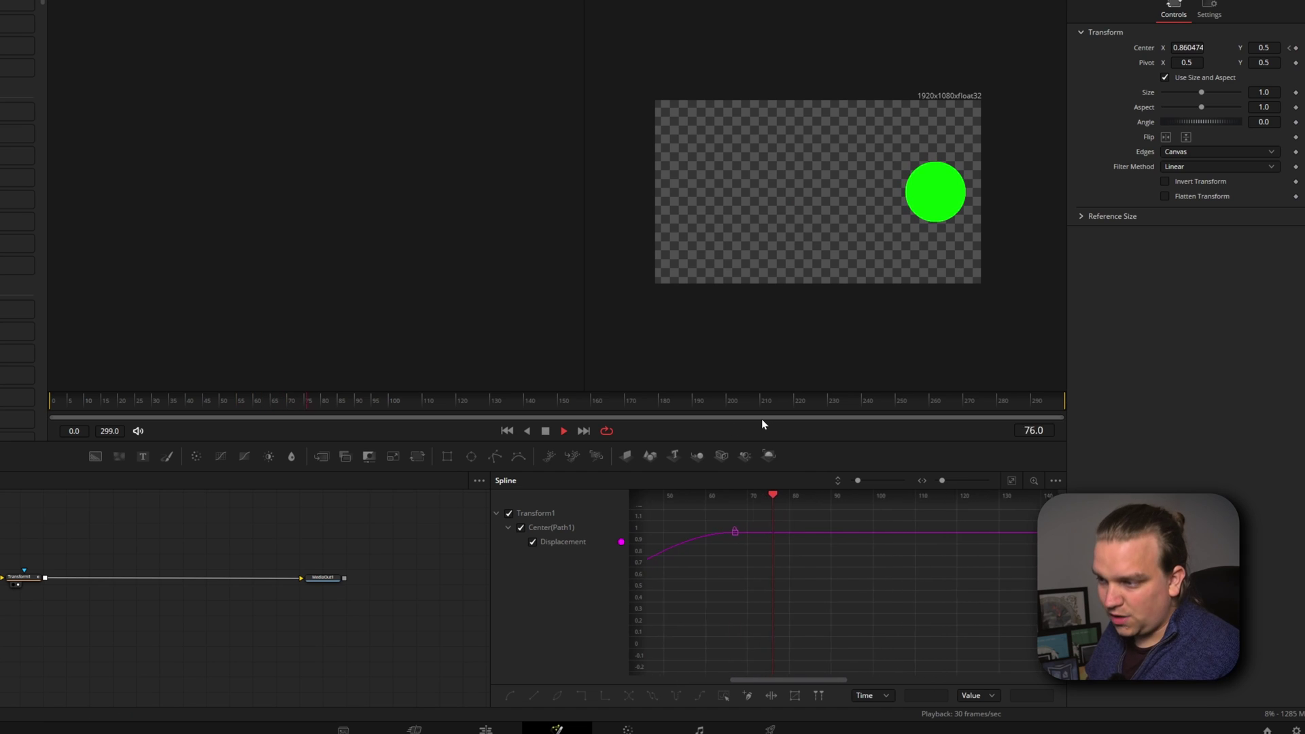
key("space")
Step: Move the displacement curve's second keyframe to frame 37 to shorten the animation
key("ctrl+f")
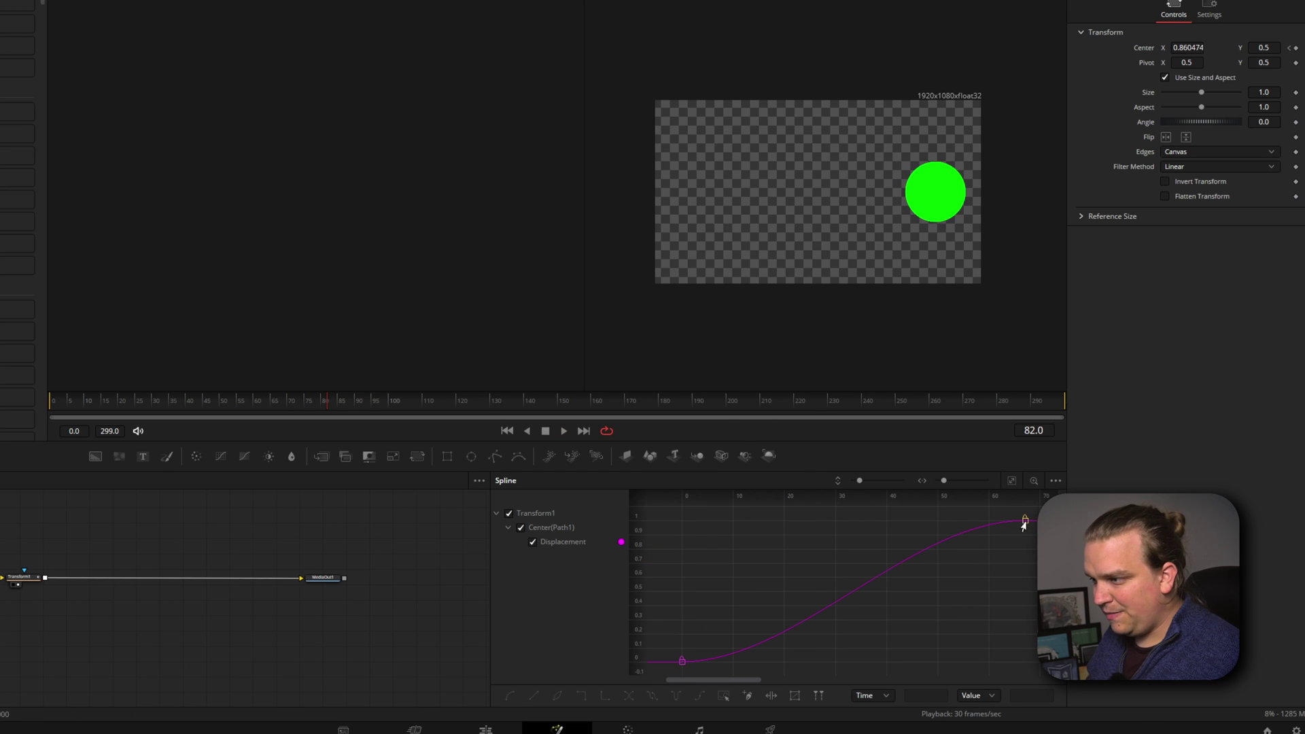
left_click_drag(1009, 527, 867, 549)
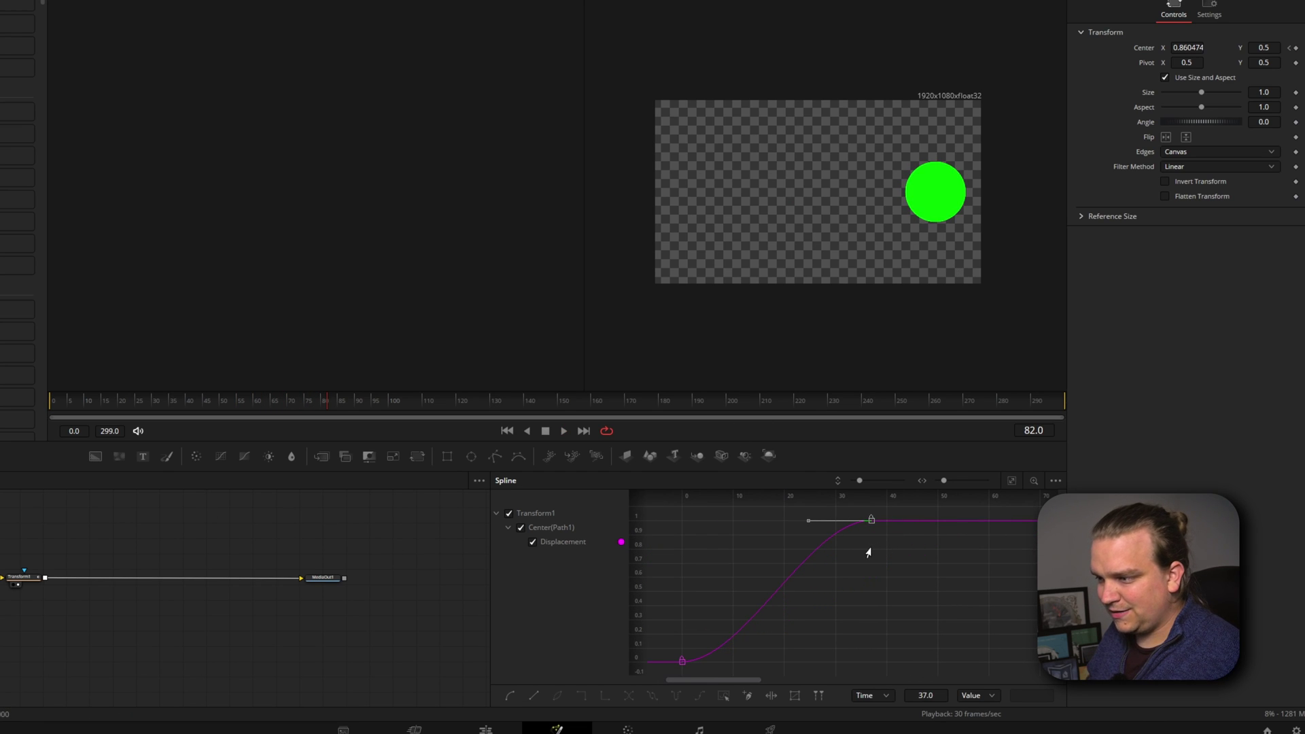
left_click(879, 582)
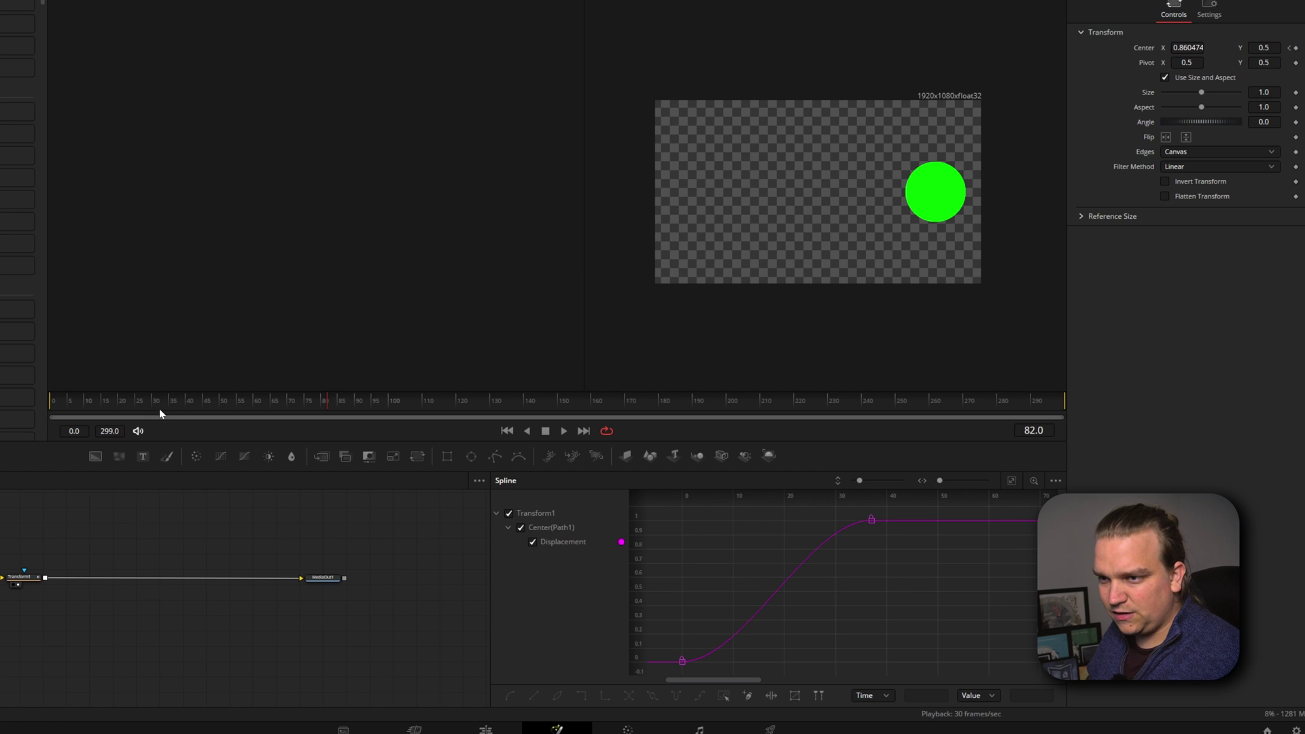
Step: Play the shortened circle animation from the start
left_click(52, 402)
key("space")
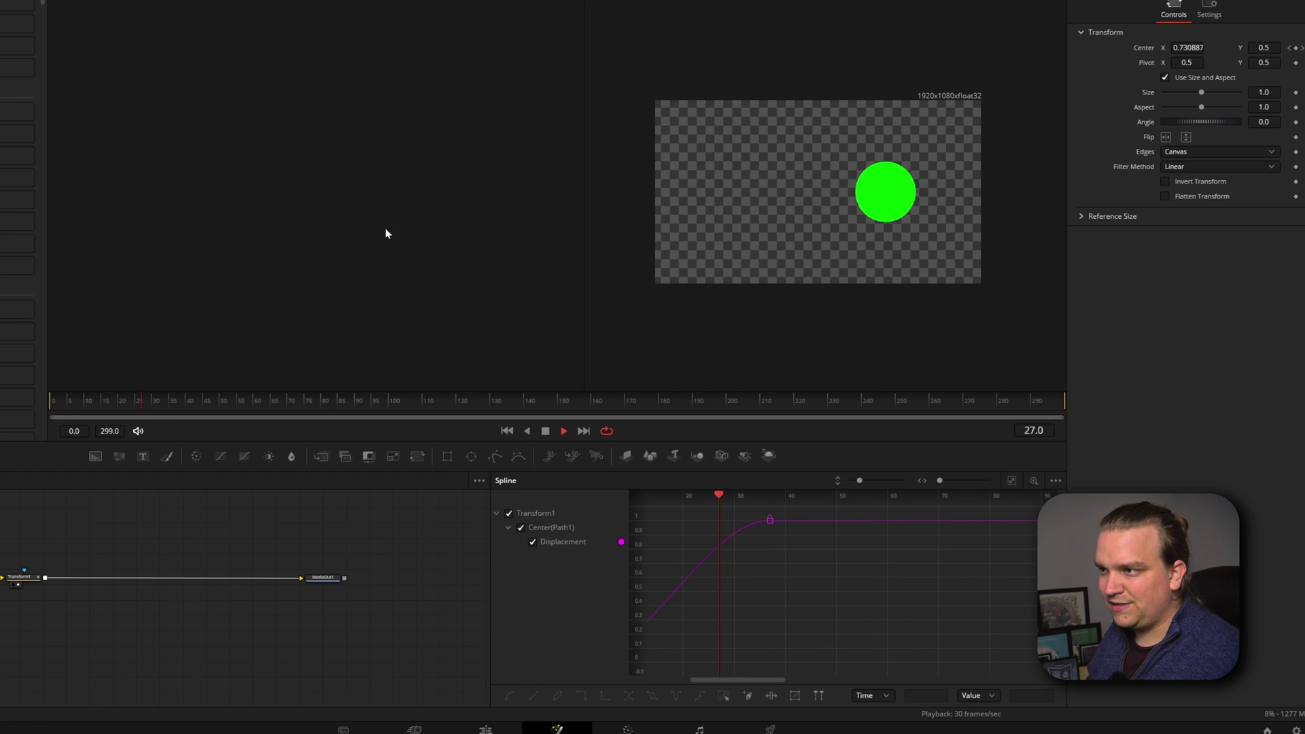
key("space")
Step: Show the Ease In and Ease Out controls for the displacement curve in the Spline editor
left_click_drag(807, 588, 1029, 587)
scroll(846, 574, "down", 5)
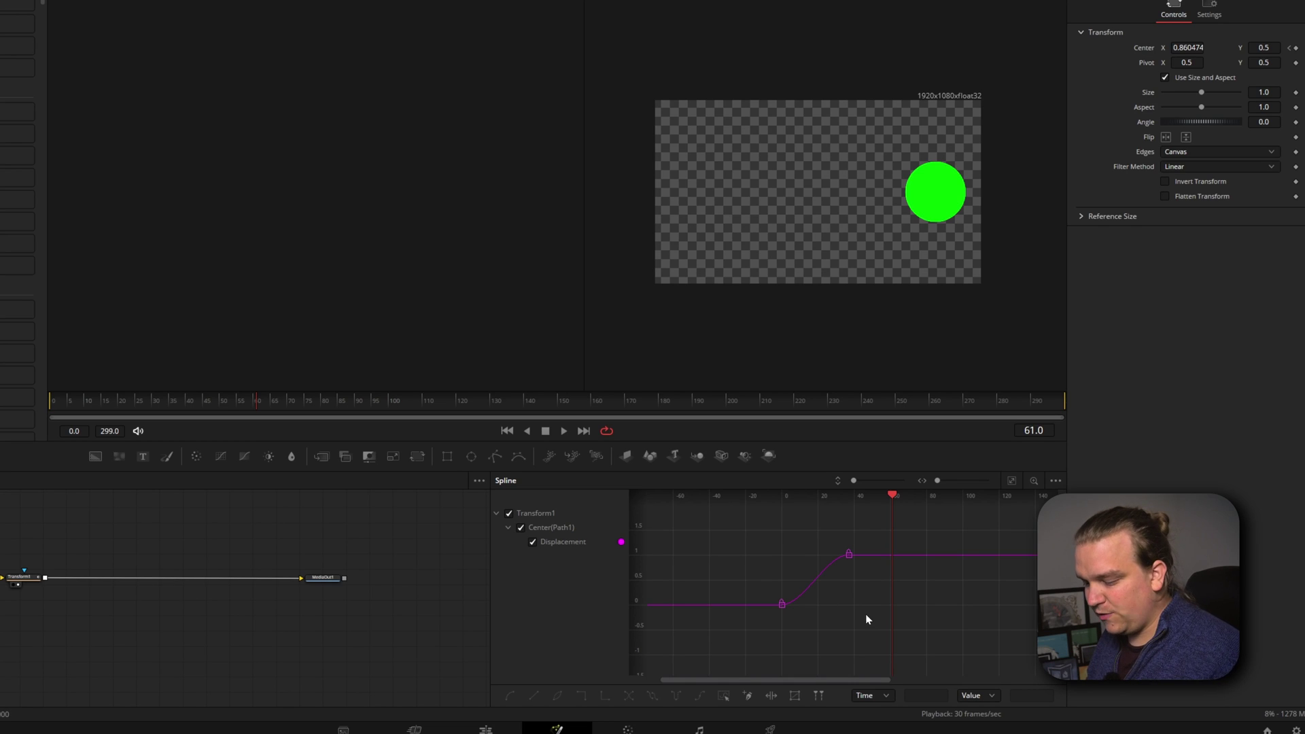
key("t")
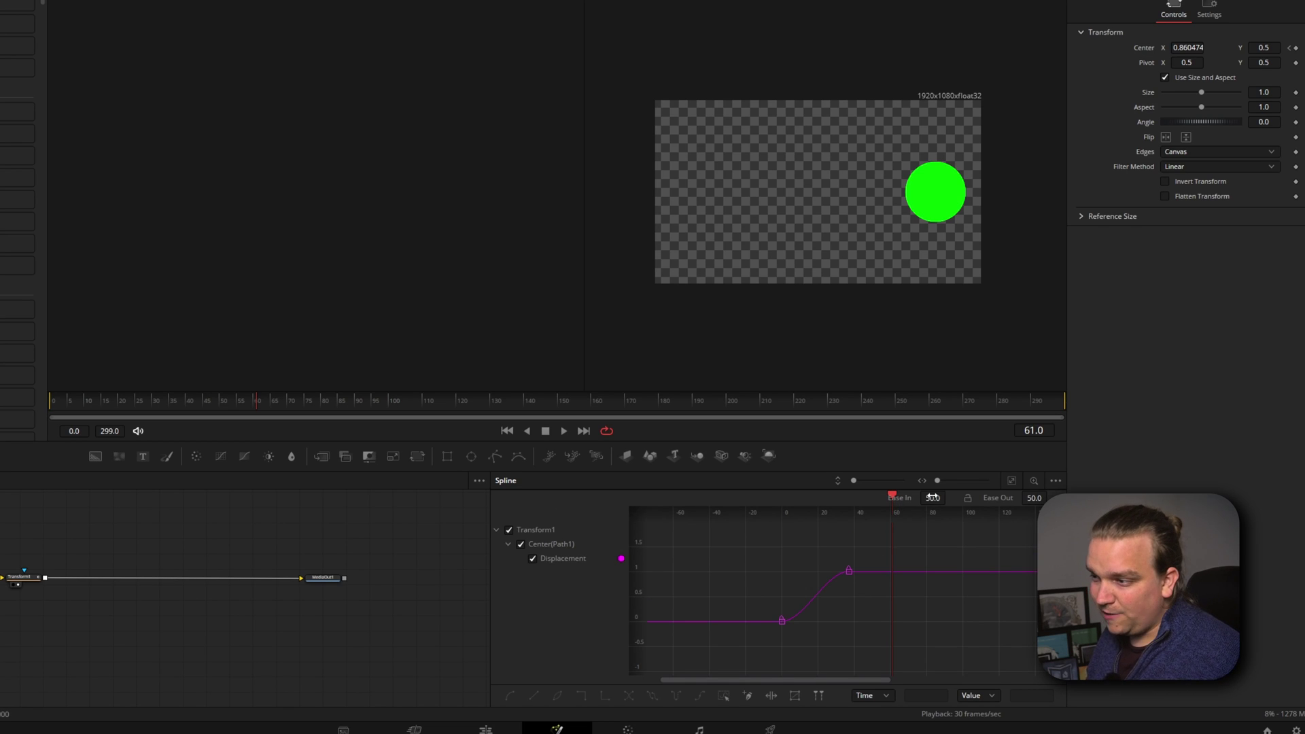
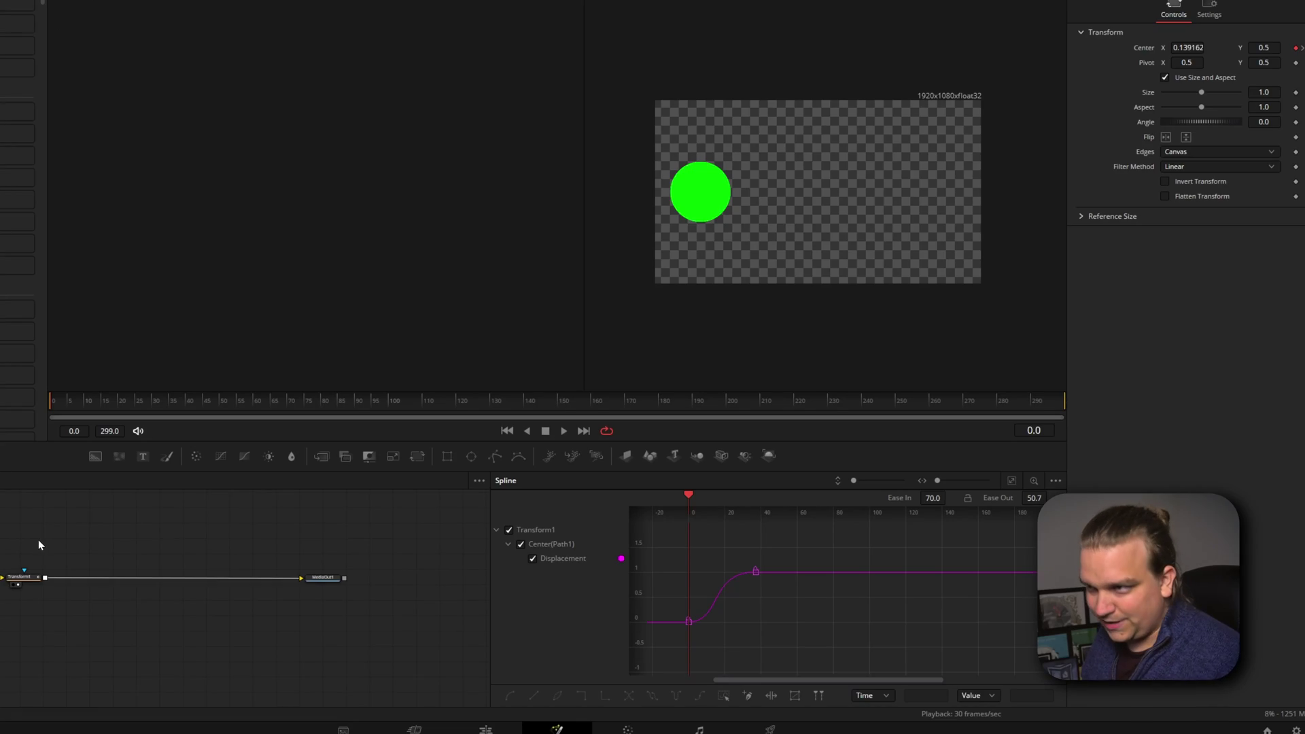
Step: Replay the circle animation from frame 0 several times to judge its easing
key("space")
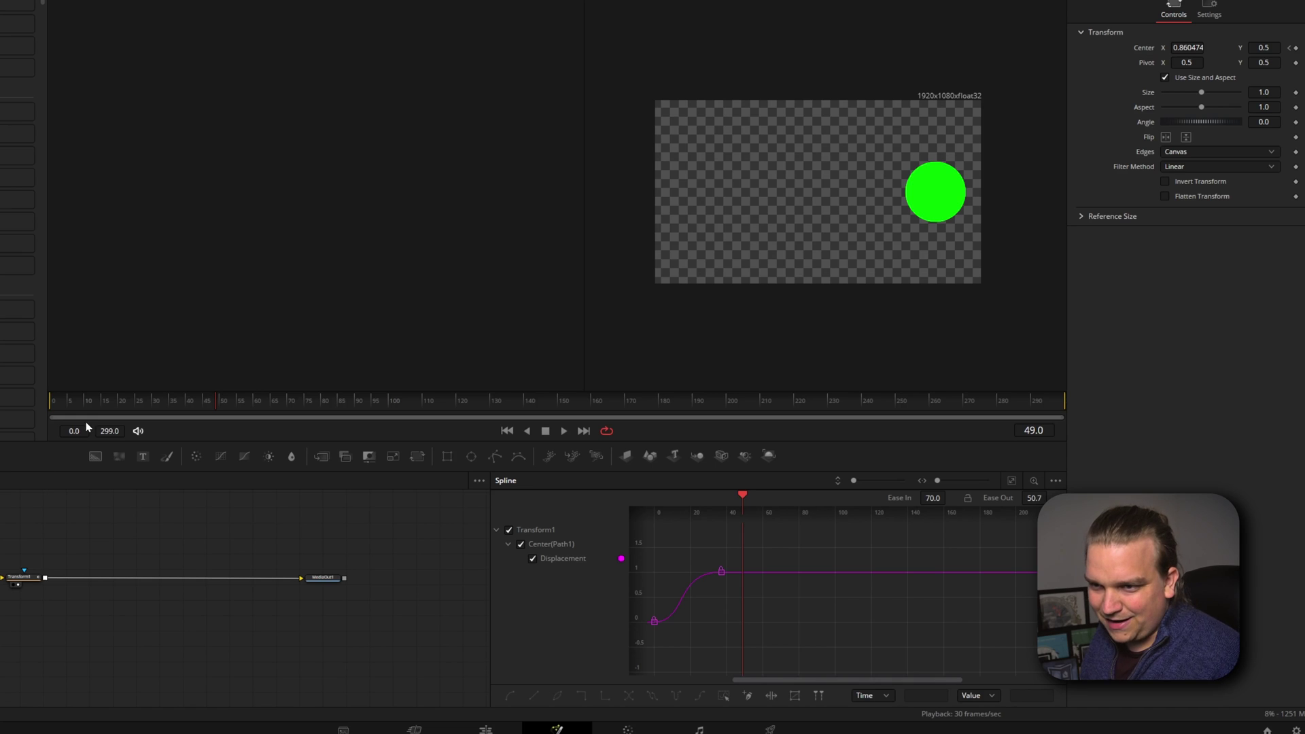
left_click(80, 409)
key("space")
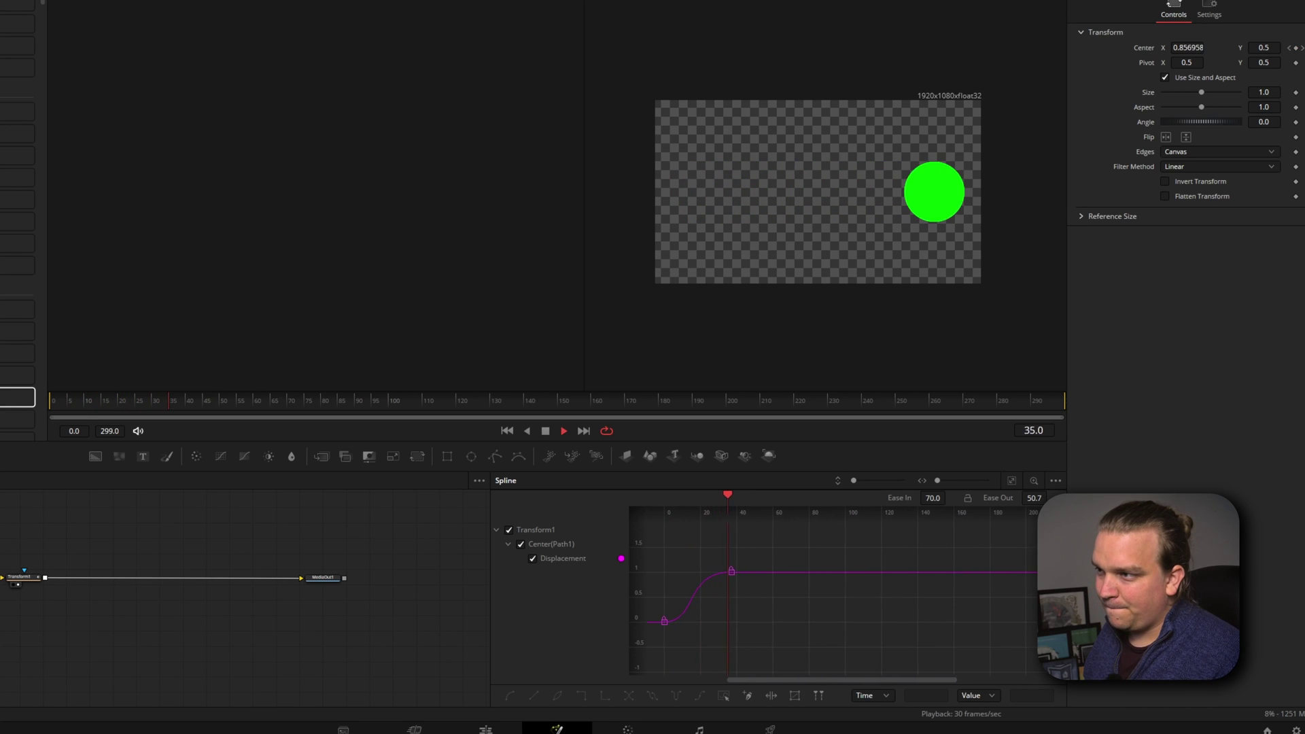
key("space")
left_click(50, 401)
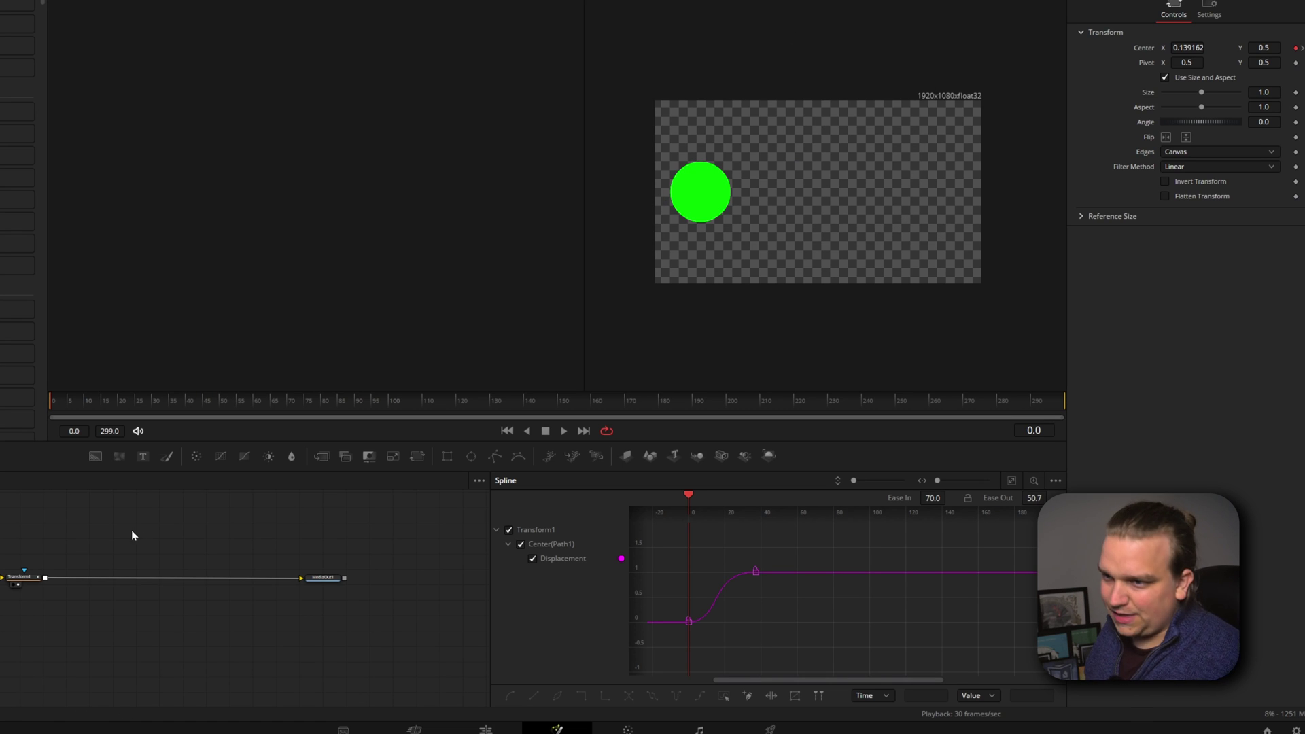
key("space")
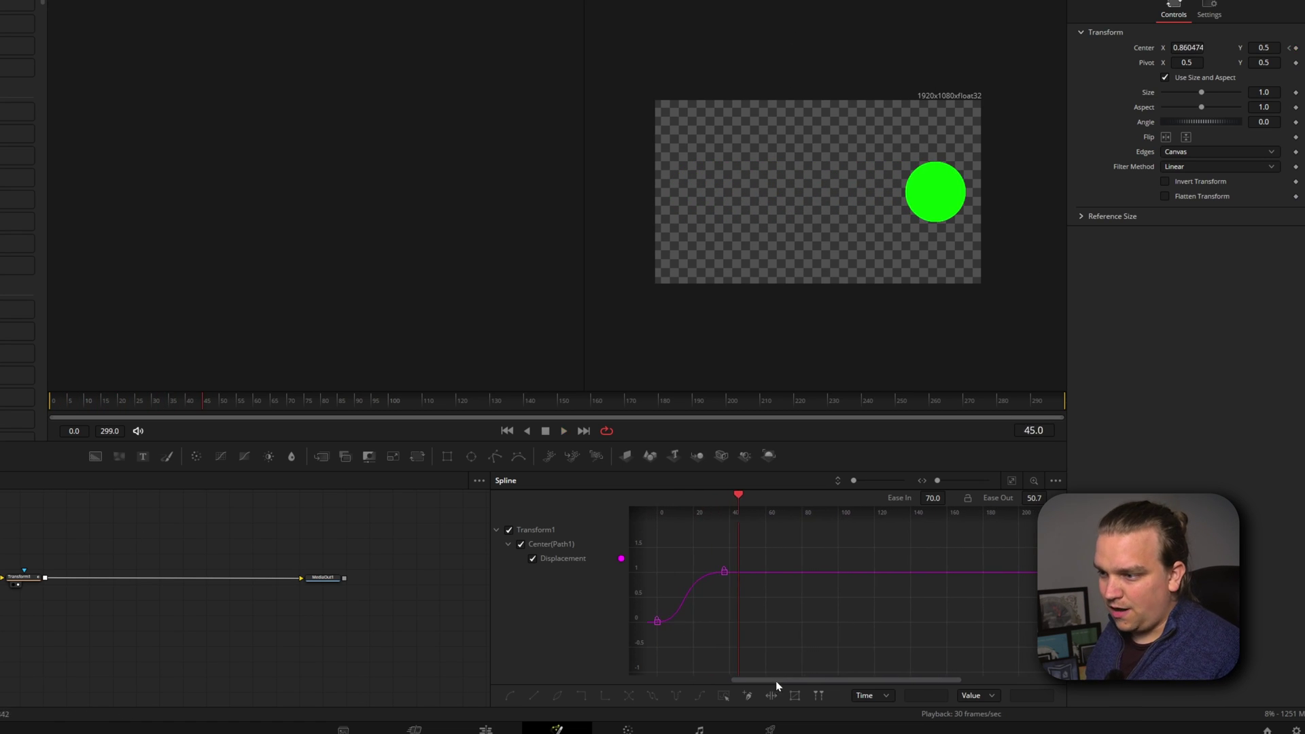
Step: Set the displacement curve's ease in to 50.2 and ease out to 69.9, and play the animation from frame 0
left_click_drag(776, 582, 711, 690)
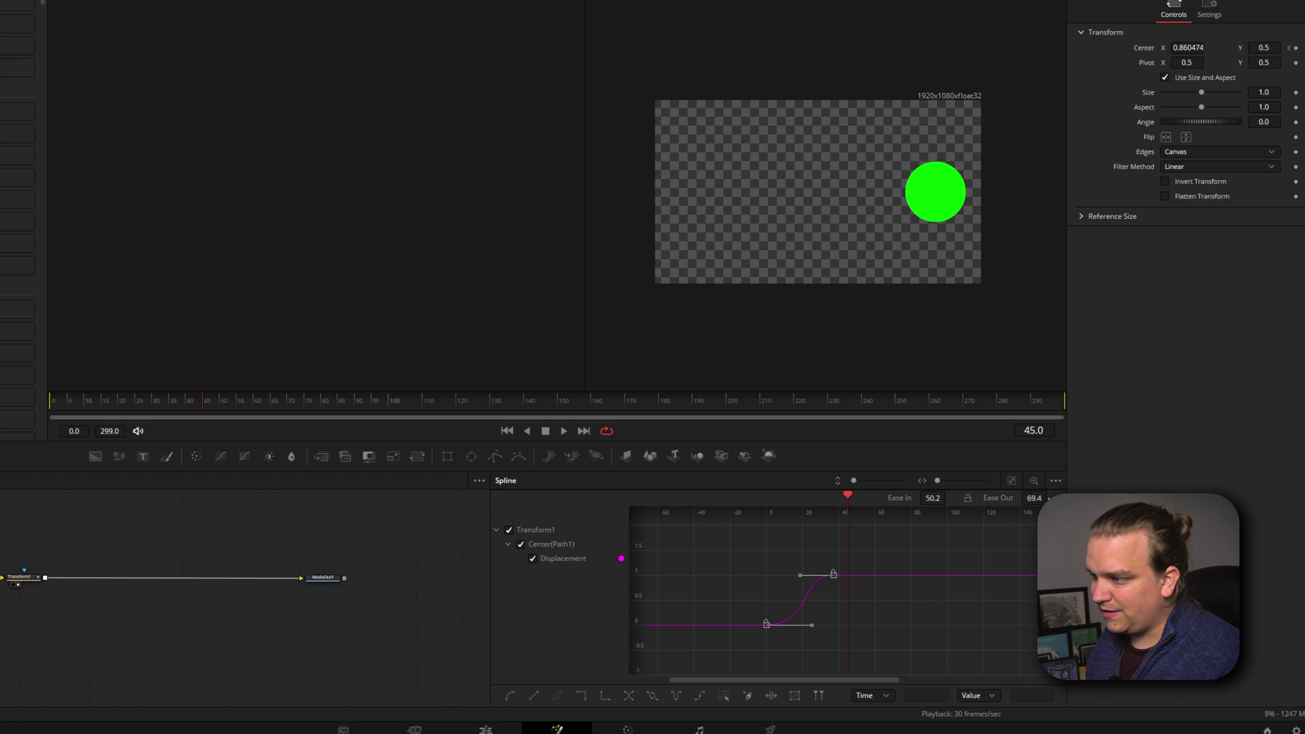
left_click_drag(89, 398, 50, 398)
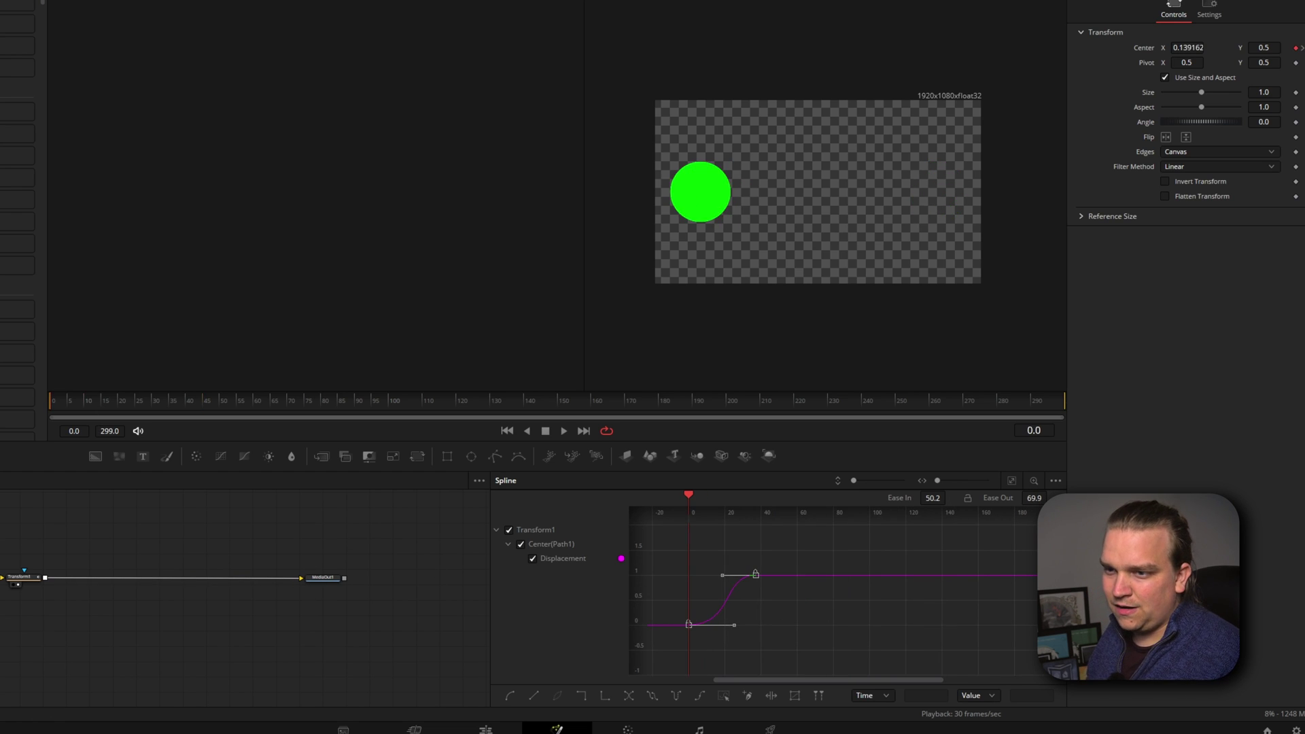
key("space")
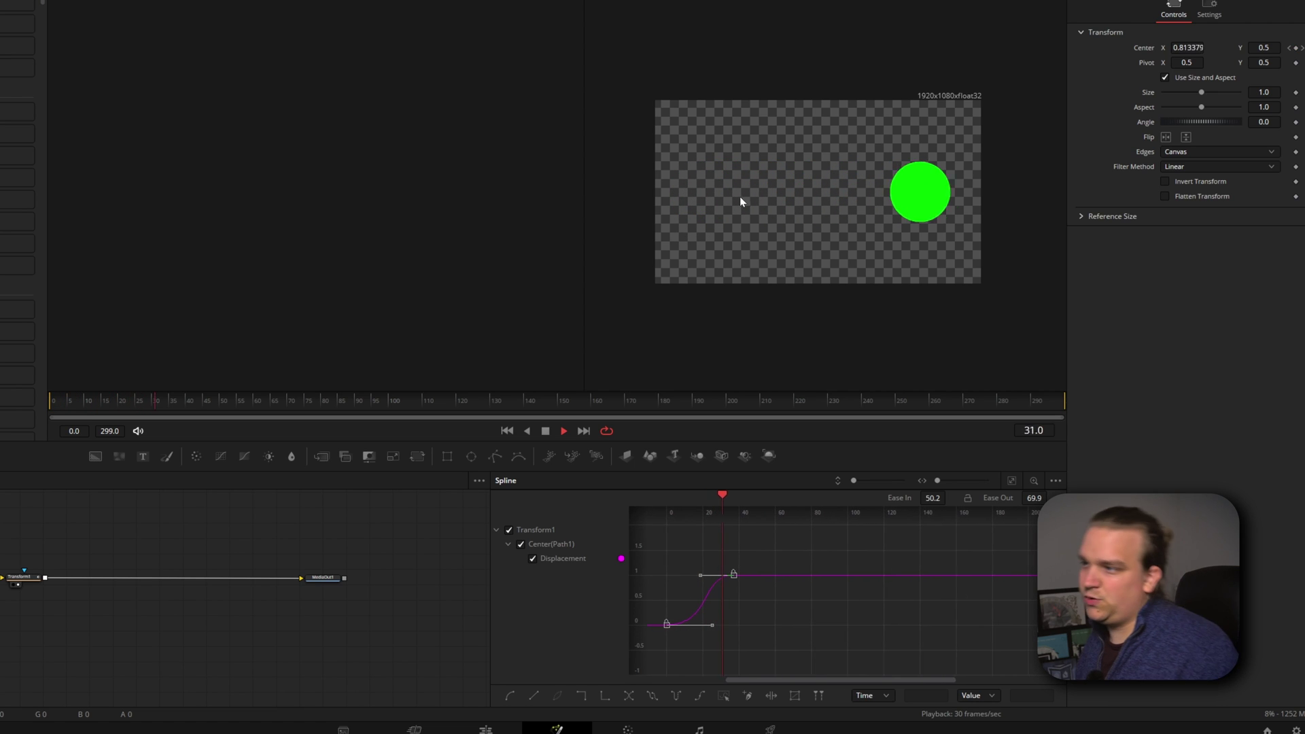
key("space")
left_click_drag(121, 413, 41, 408)
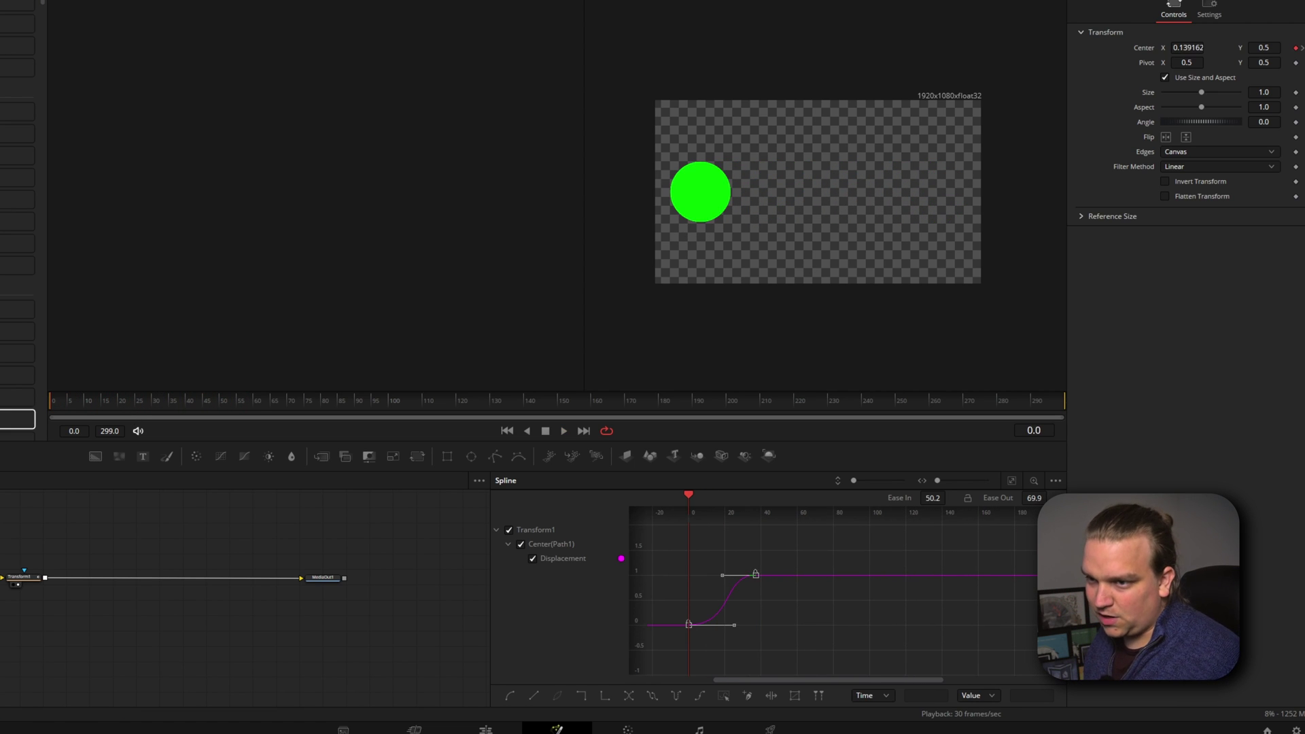
key("space")
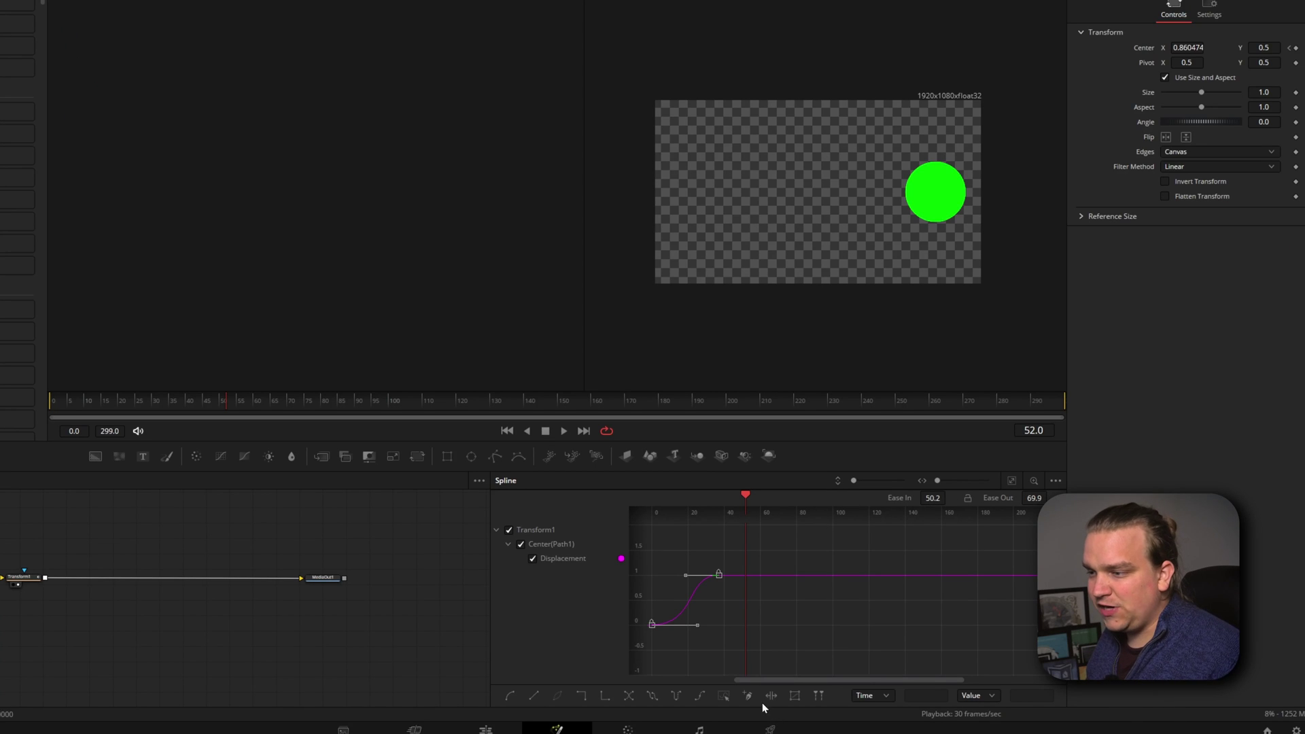
Step: Reshape the displacement curve to start fast and stop softly, with ease out 20 on the first keyframe and ease in 70.7 on the second
left_click_drag(718, 654, 798, 651)
scroll(751, 611, "up", 2)
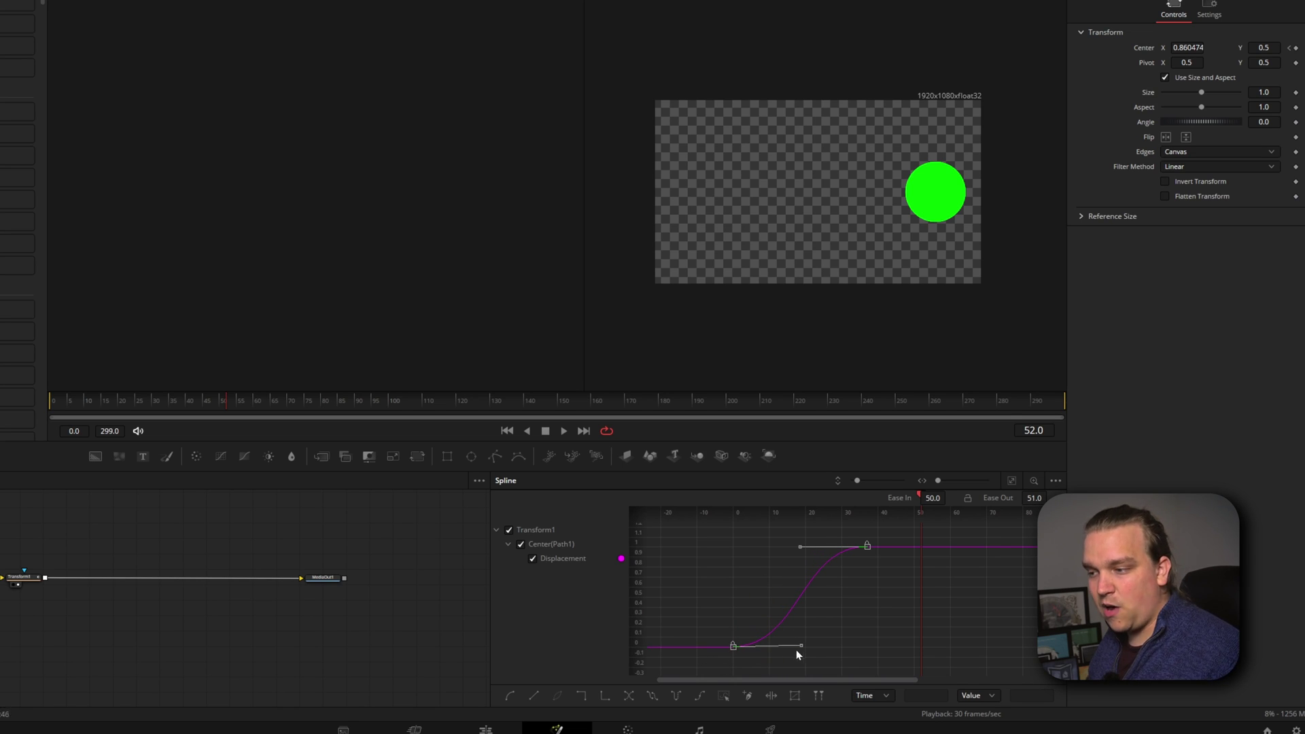
left_click(781, 655)
left_click(733, 647)
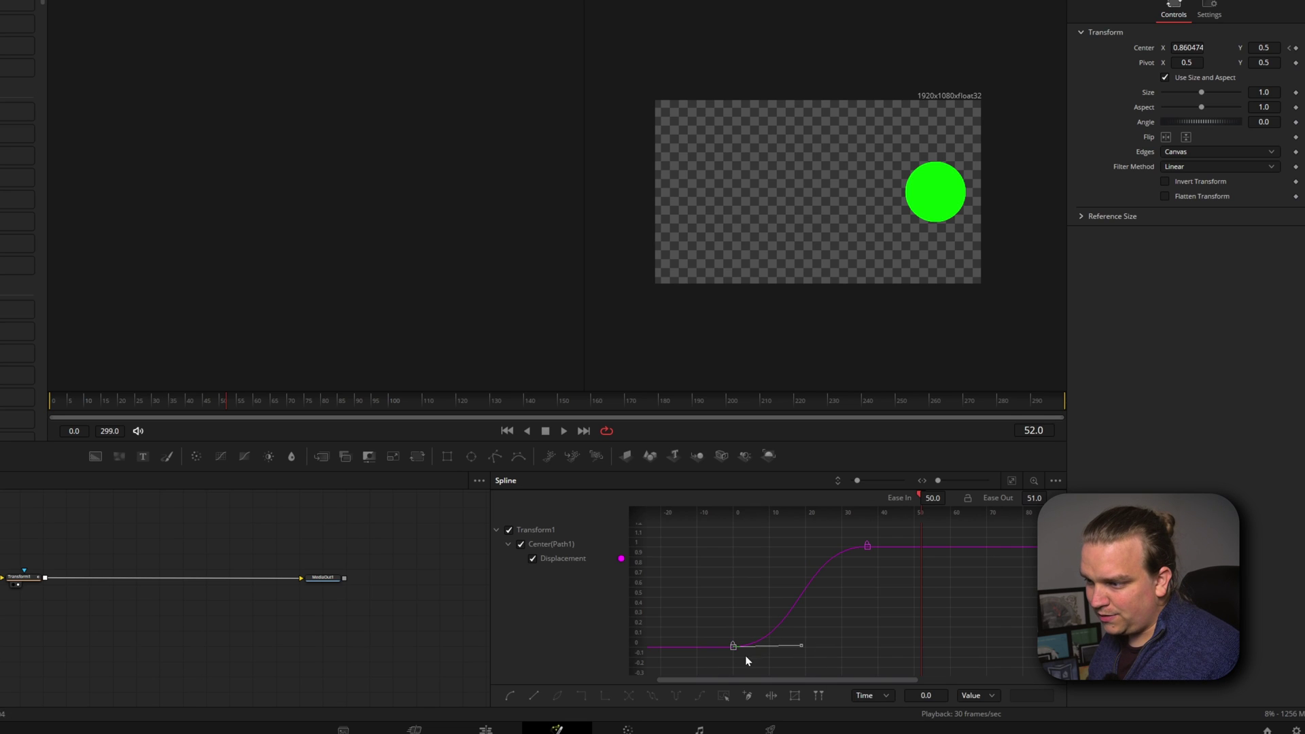
left_click_drag(799, 649, 758, 603)
left_click_drag(849, 579, 915, 524)
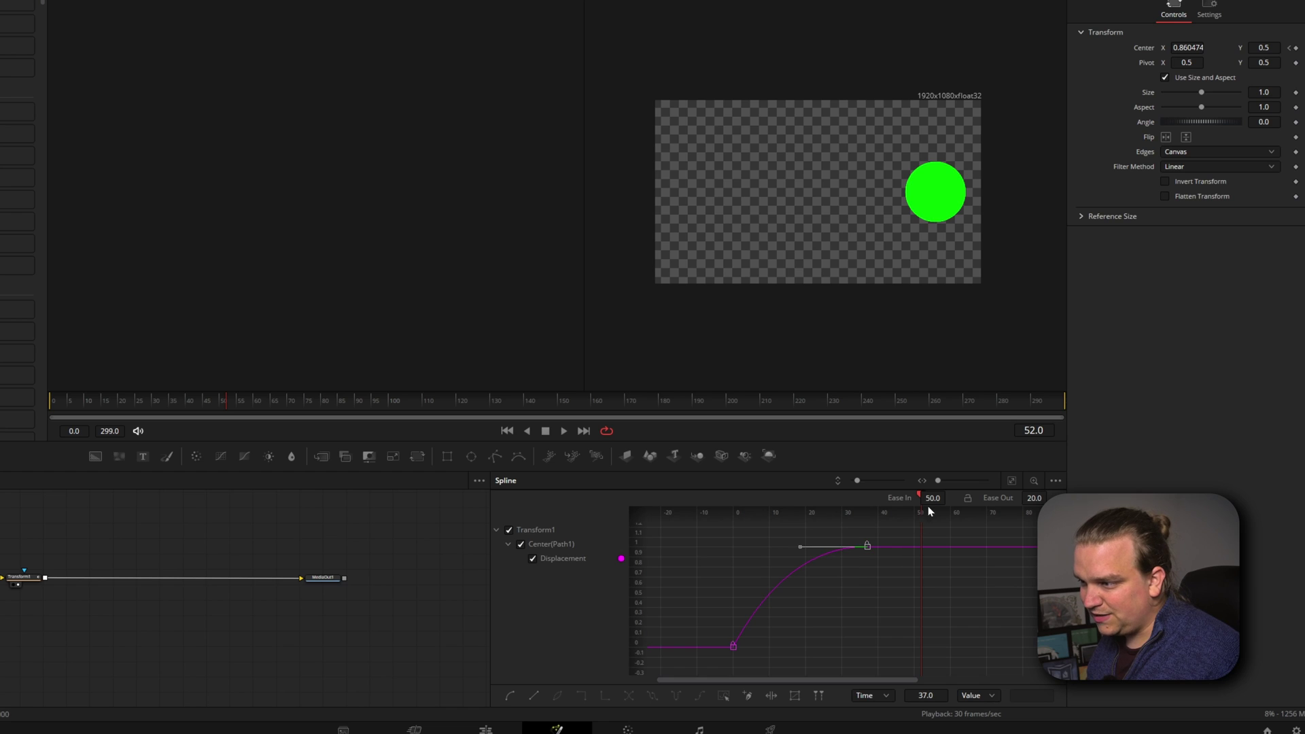
left_click(821, 641)
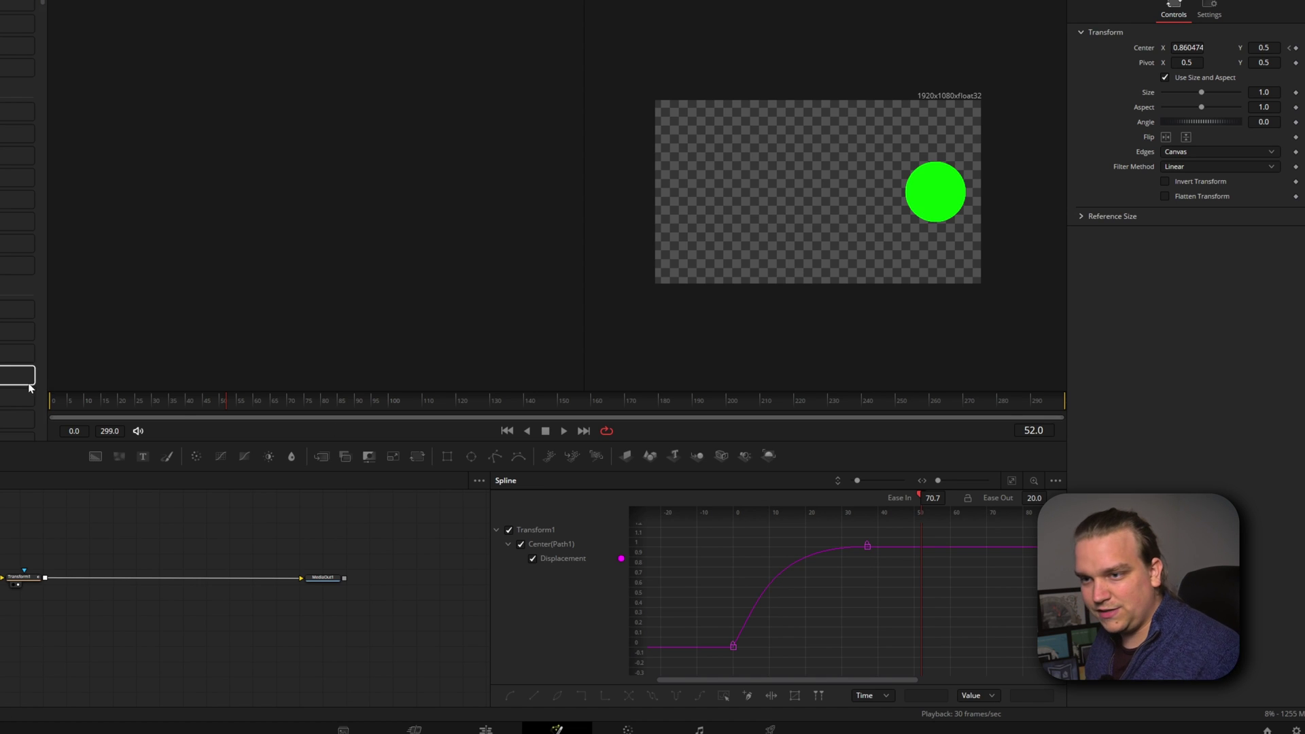
Step: Shift both displacement keyframes together so the motion starts at frame 13, and play the animation from frame 0
left_click_drag(94, 401, 50, 402)
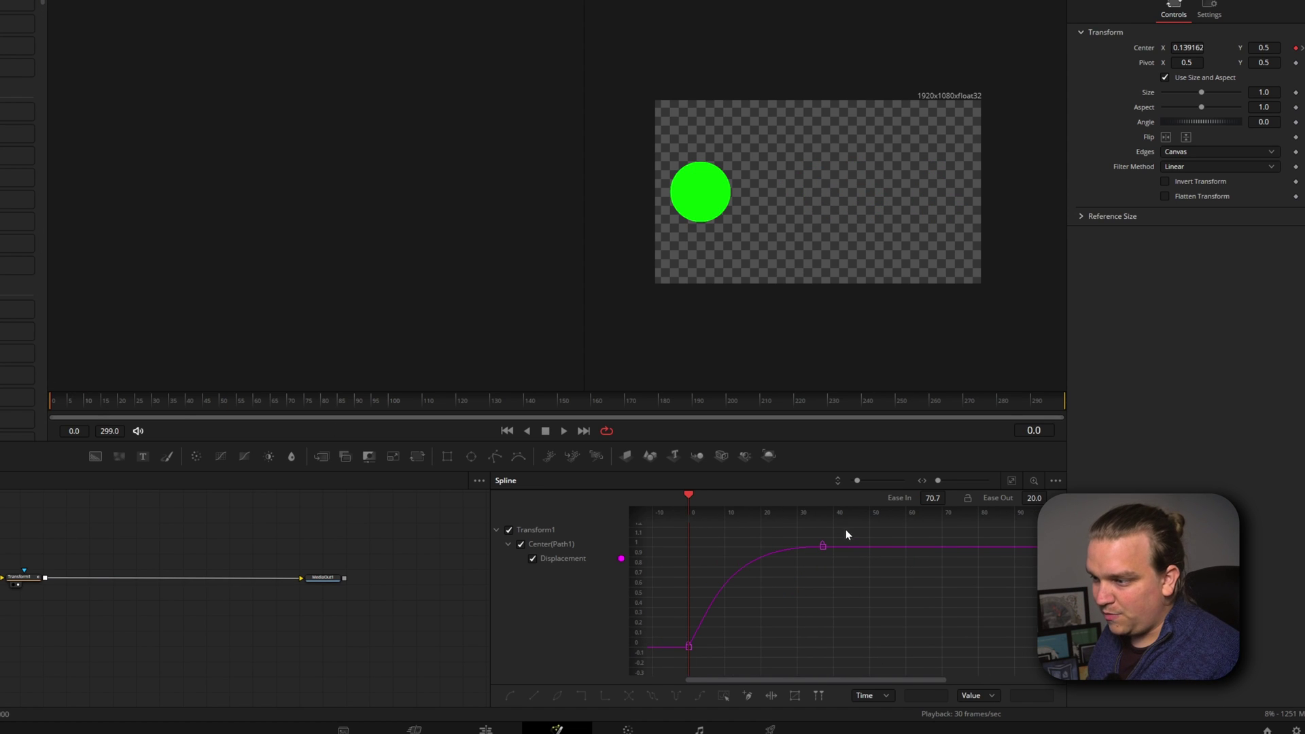
left_click_drag(847, 535, 734, 658)
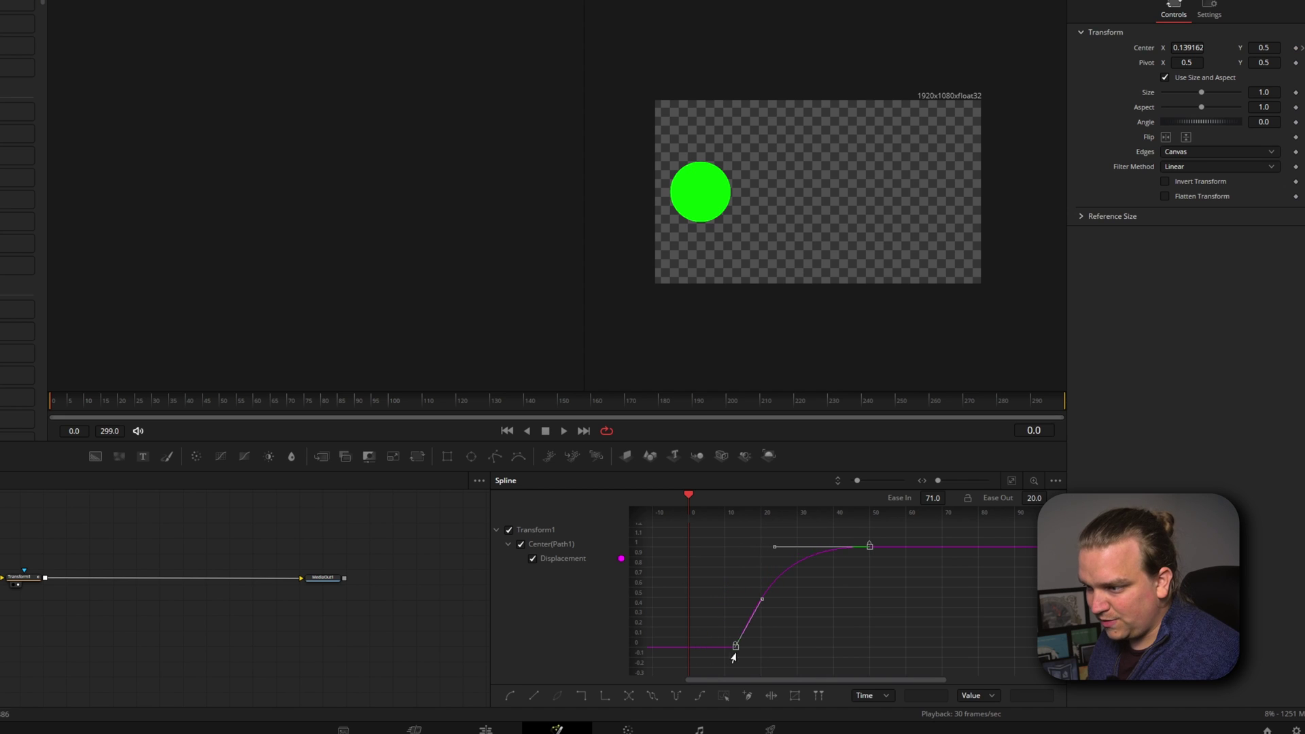
left_click(390, 517)
key("space")
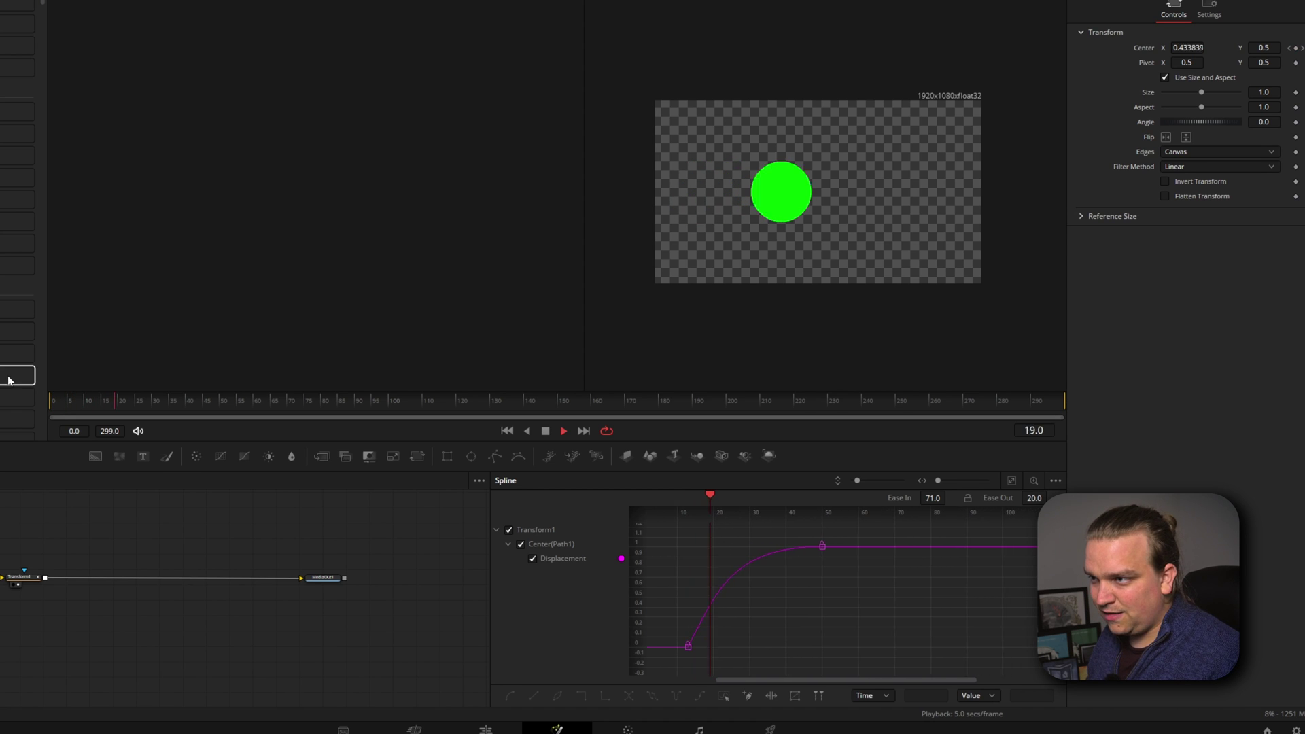
key("space")
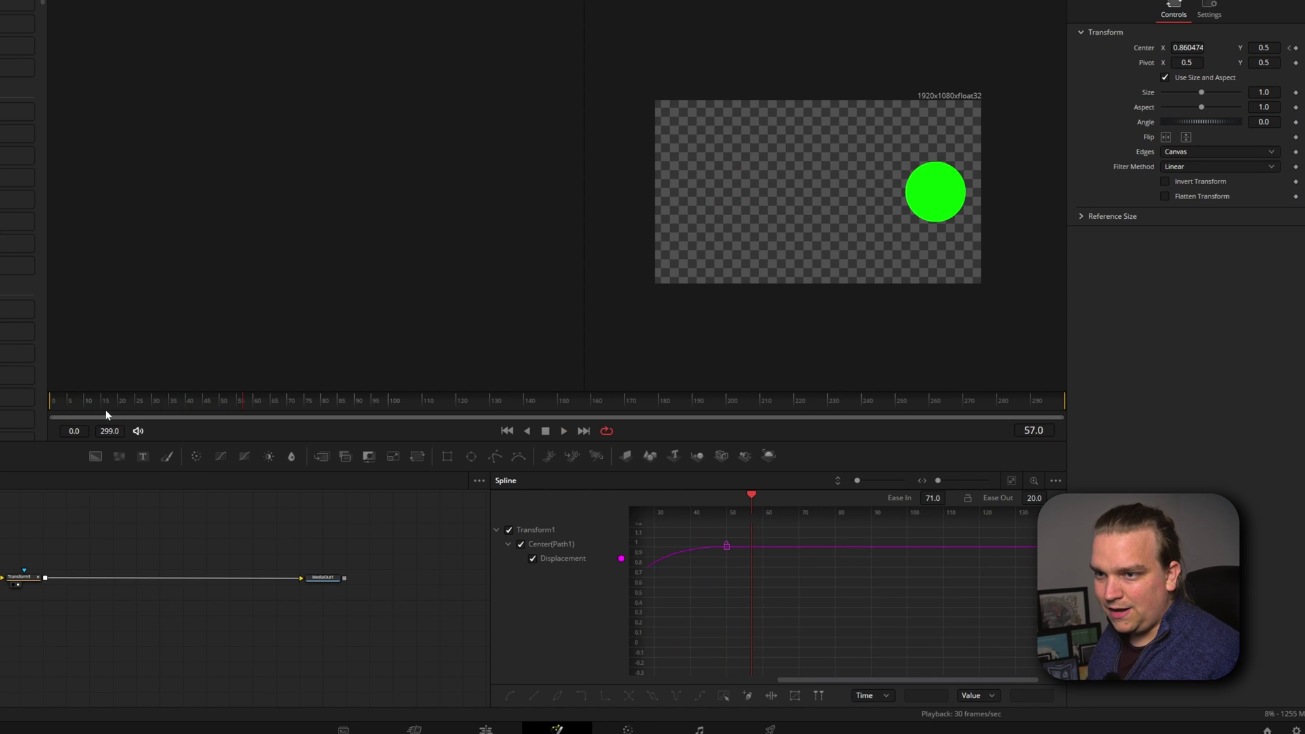
left_click(52, 401)
key("space")
key("space")
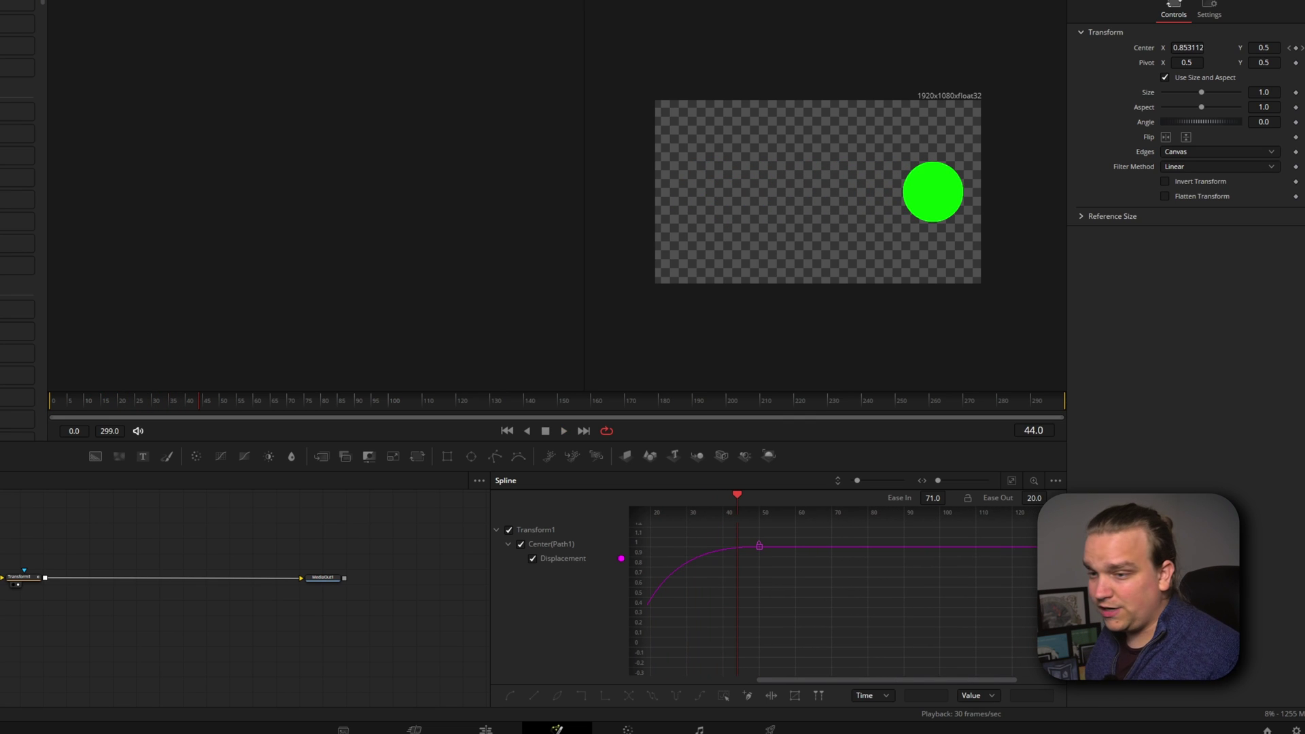
Step: At the frame 13 keyframe, set the Transform's Center X to about -0.1358 so the circle starts off-screen, and replay from frame 0
left_click(1292, 47)
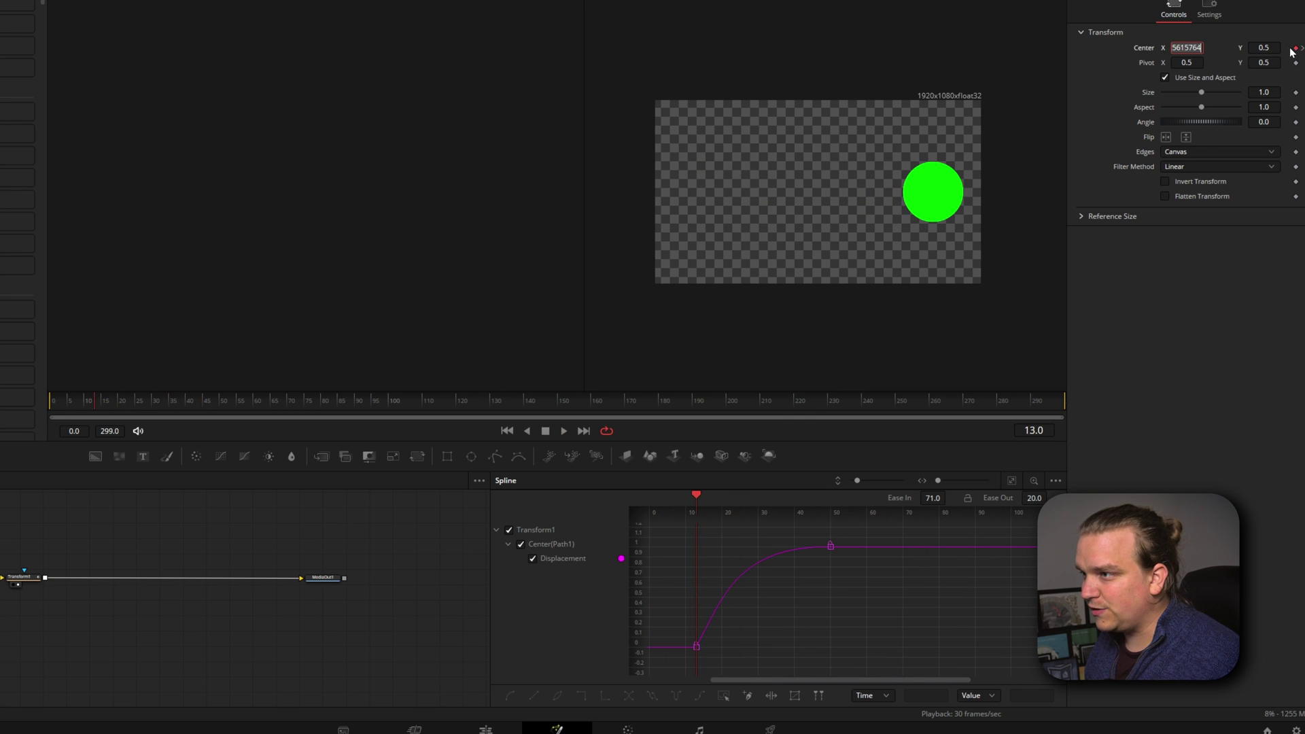
left_click_drag(1187, 47, 1026, 47)
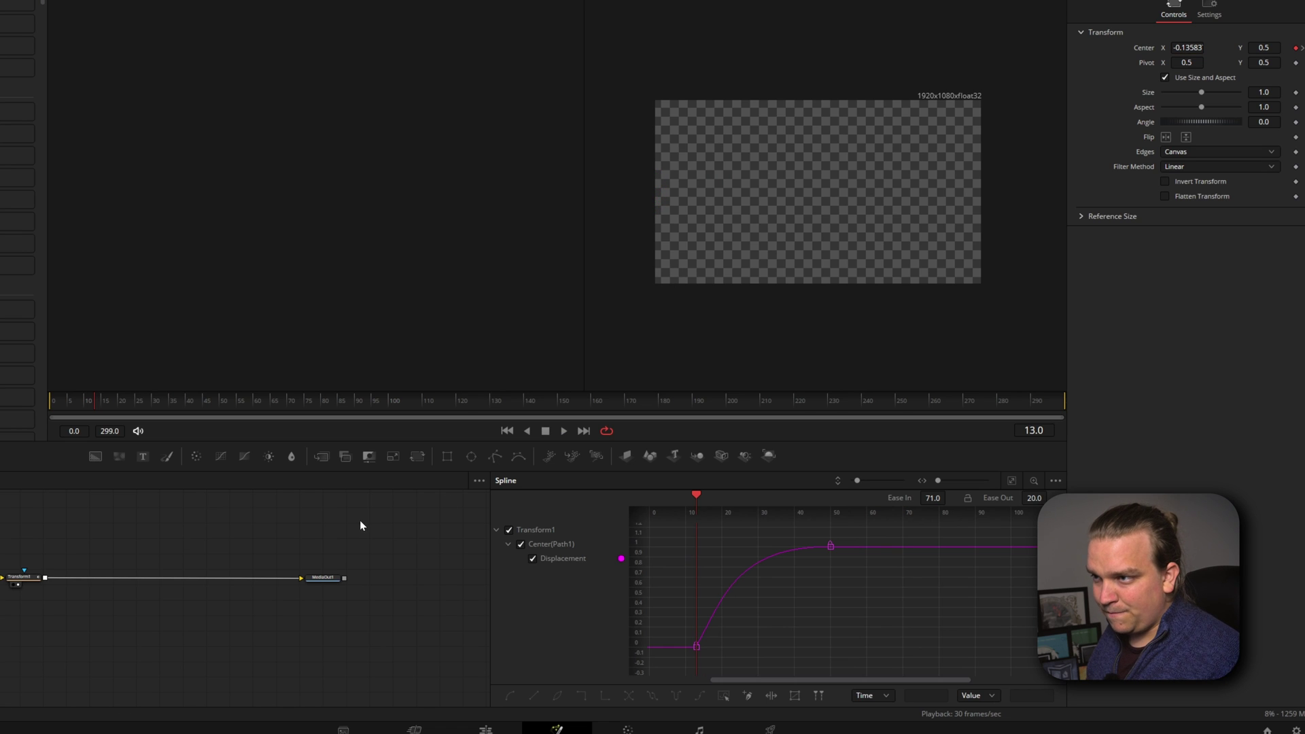
key("space")
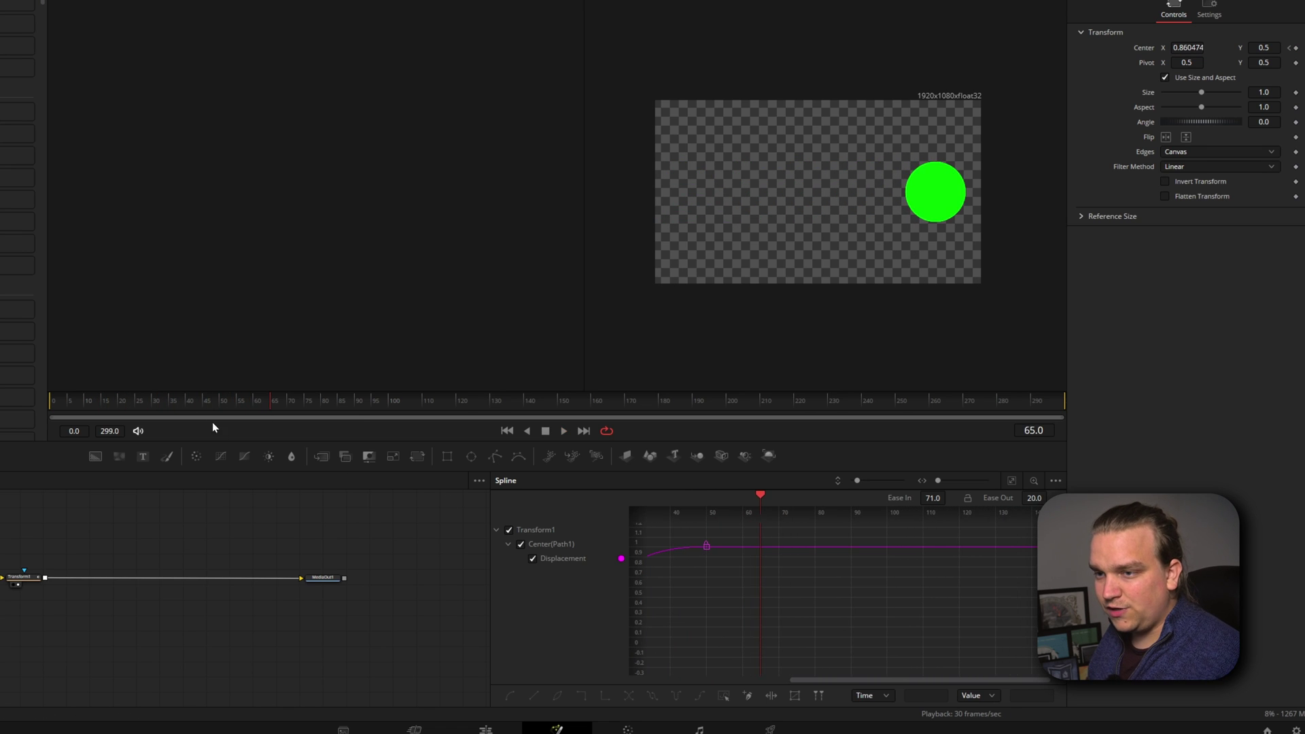
left_click(50, 400)
key("space")
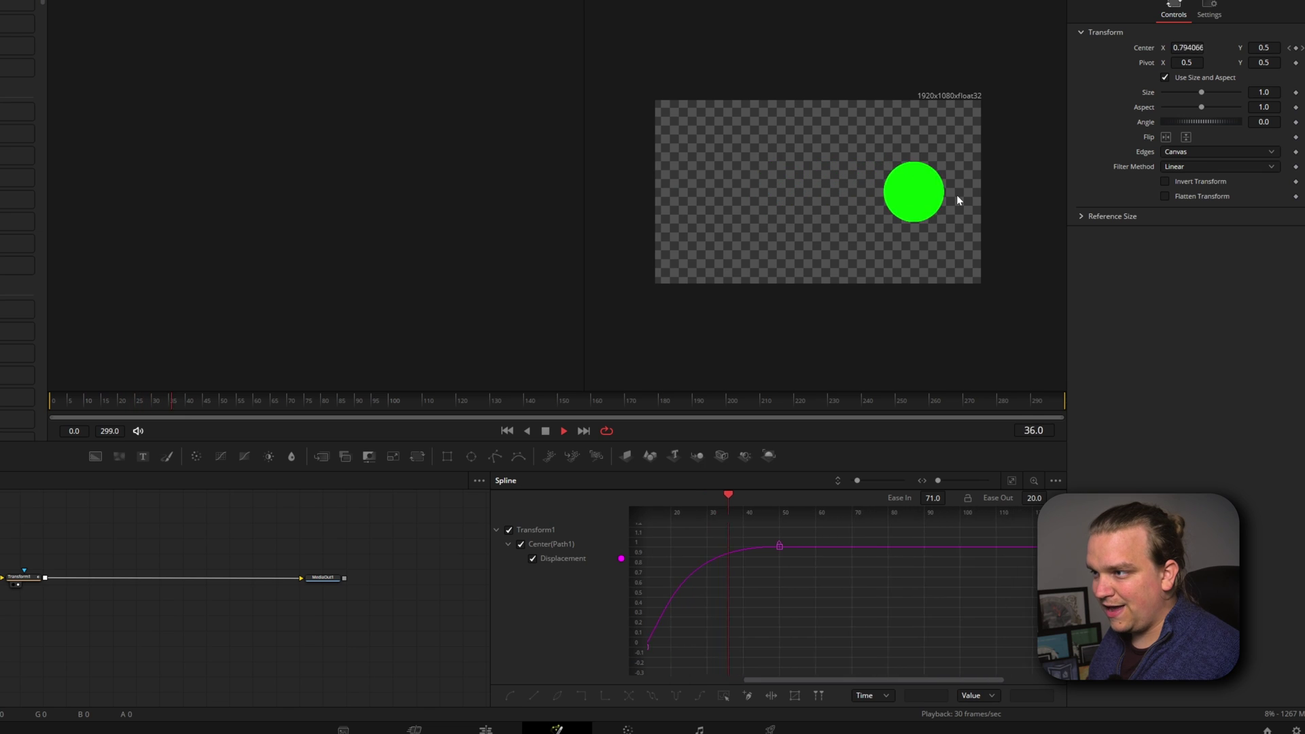
key("space")
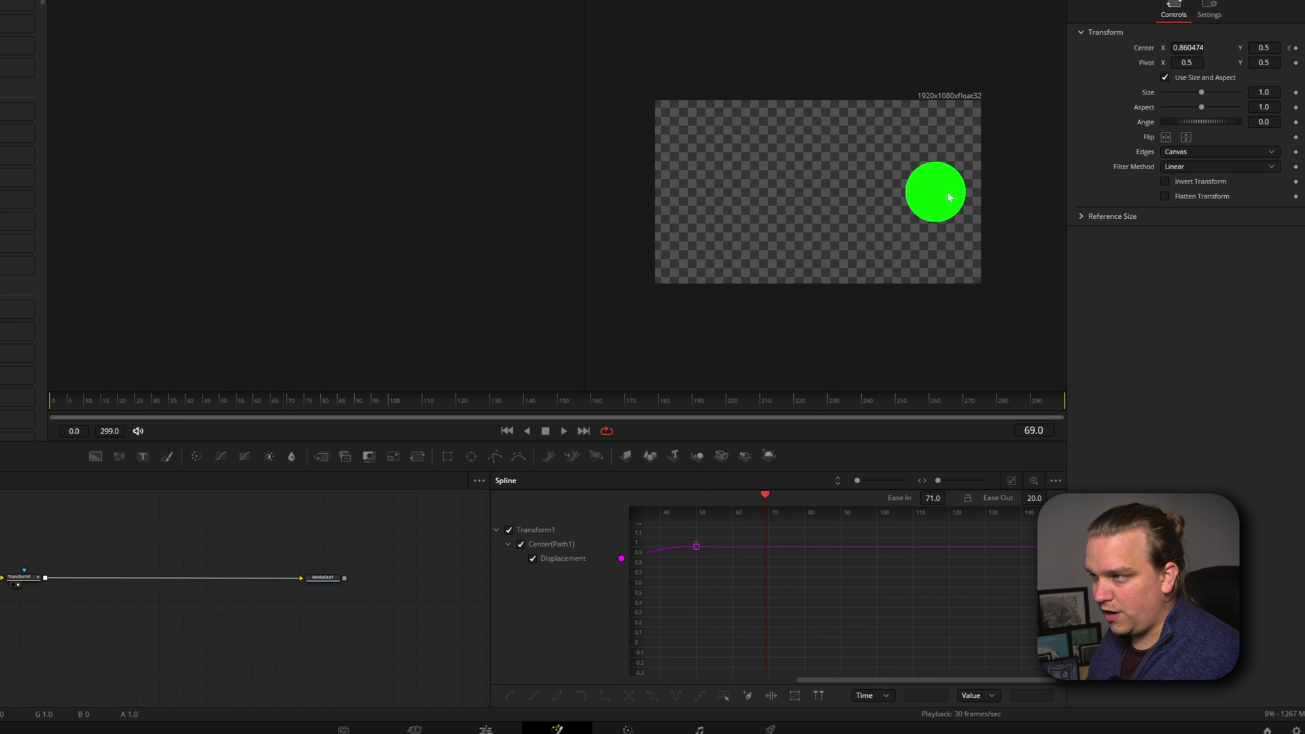
Step: Enable motion blur on the Transform with quality 4 and play the animation
left_click(1217, 6)
left_click(1198, 155)
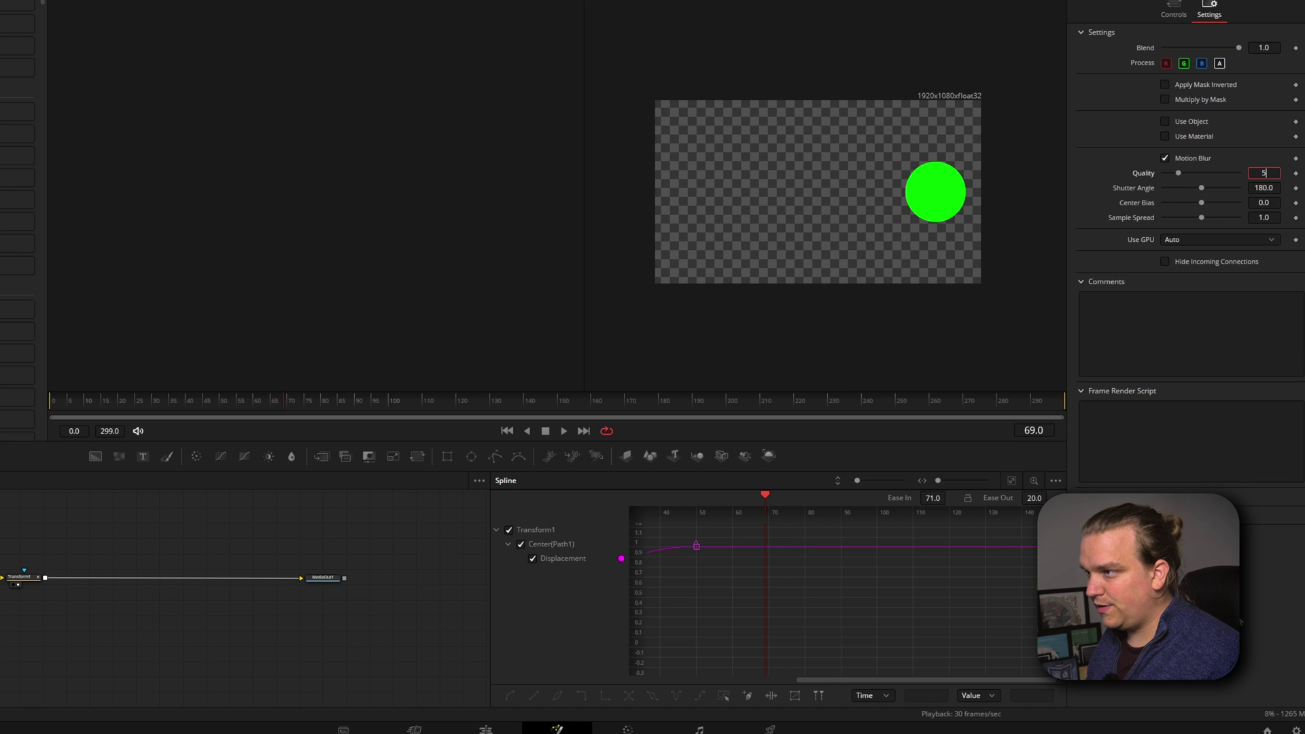
type("5")
key("Return")
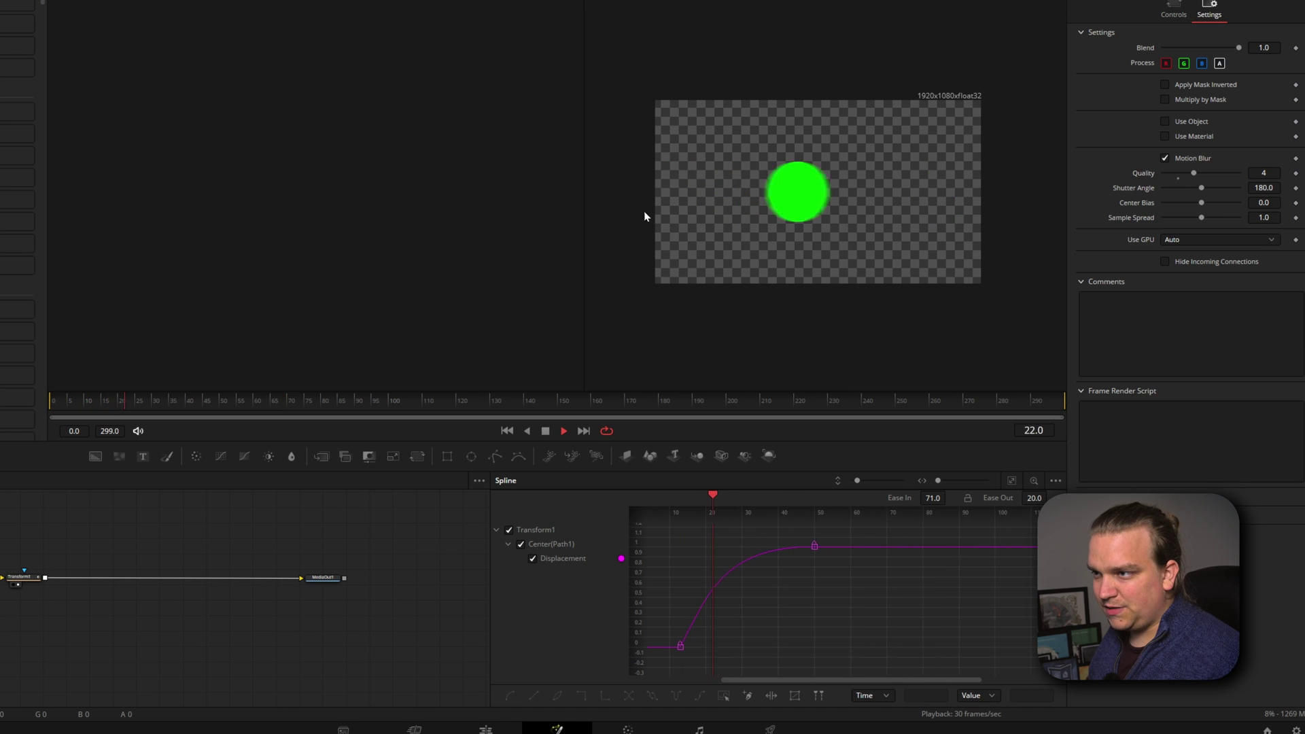
key("space")
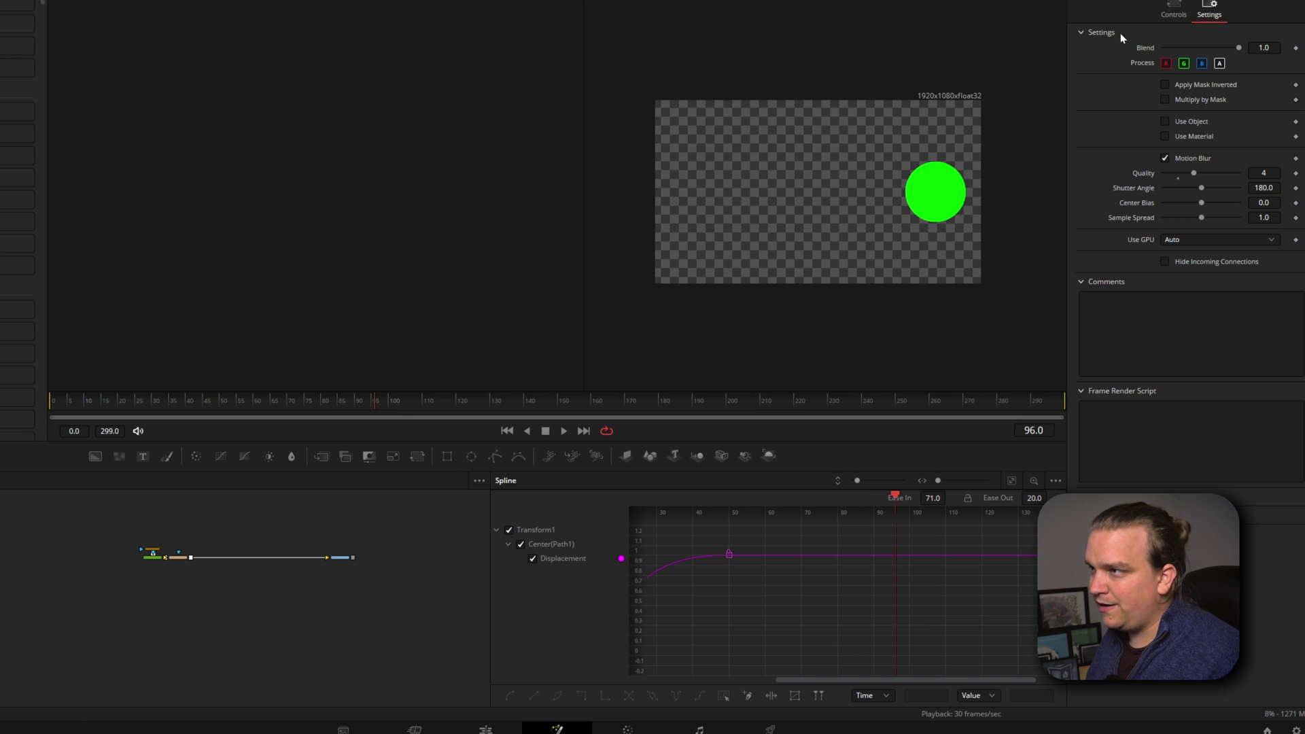
Step: Add a Center keyframe at frame 96 that holds the circle's resting position
left_click(1174, 11)
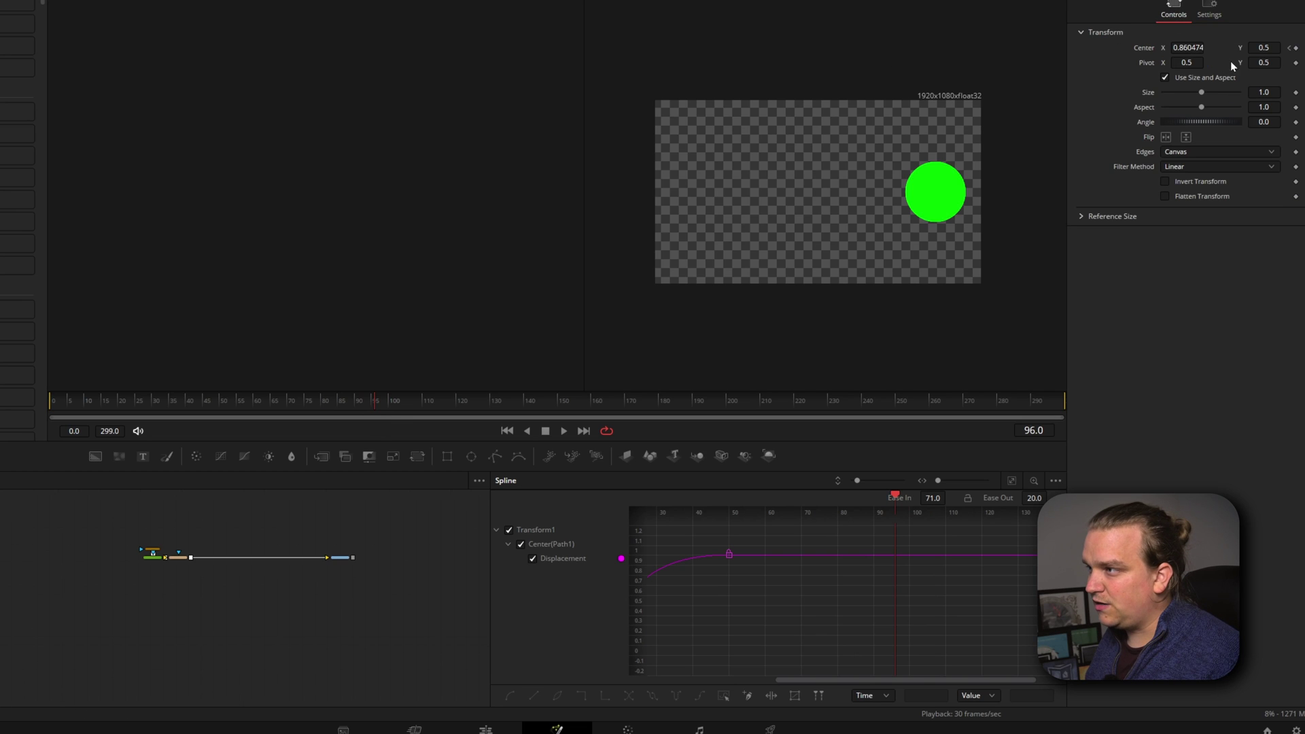
left_click(1296, 49)
scroll(944, 292, "down", 3)
scroll(883, 316, "up", 2)
scroll(868, 605, "down", 1)
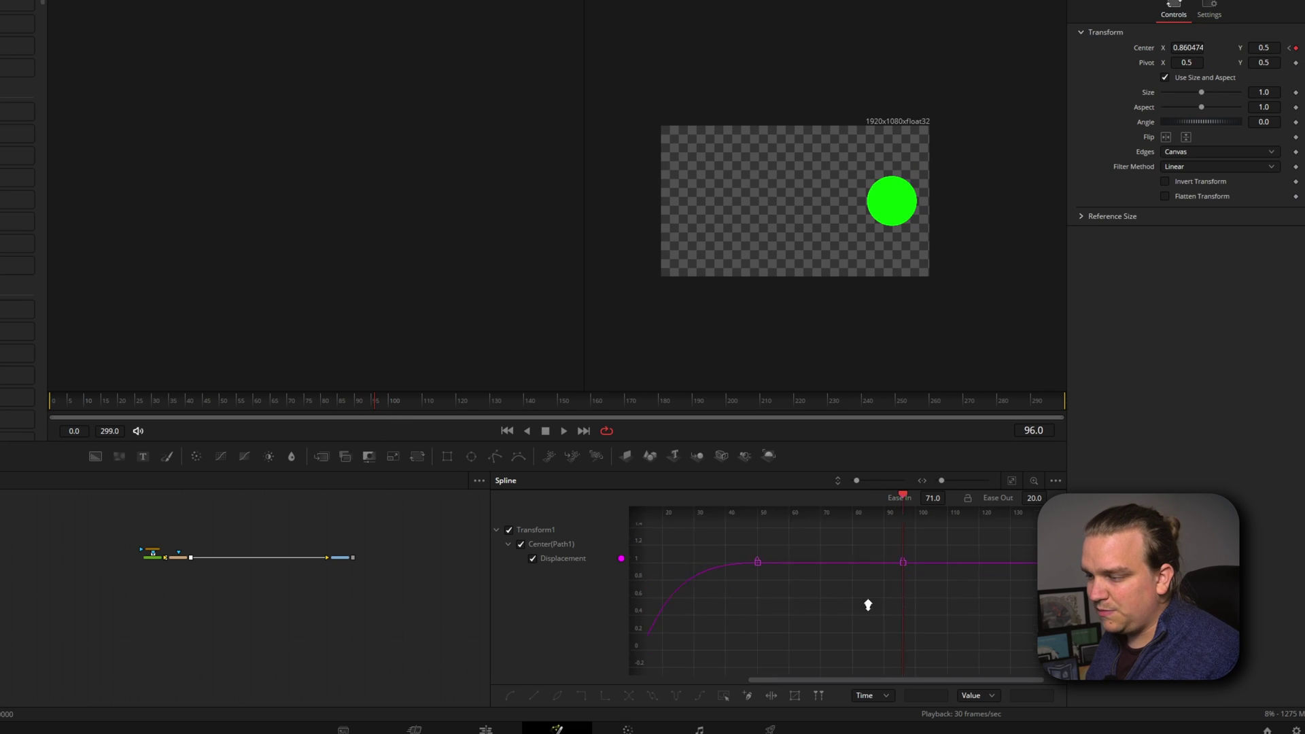
scroll(868, 605, "down", 2)
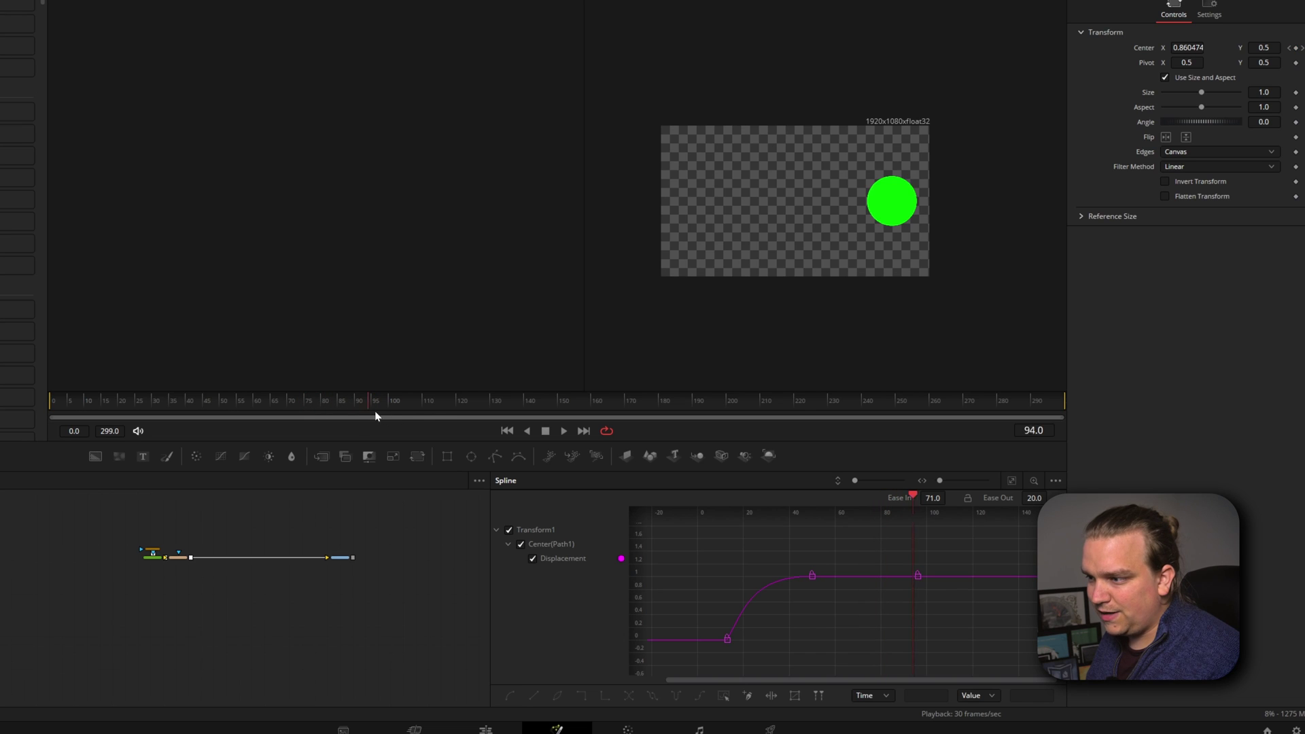
Step: At frame 125, set the Transform's Center X to about -0.1305 to send the circle back off-screen
left_click_drag(376, 415, 431, 421)
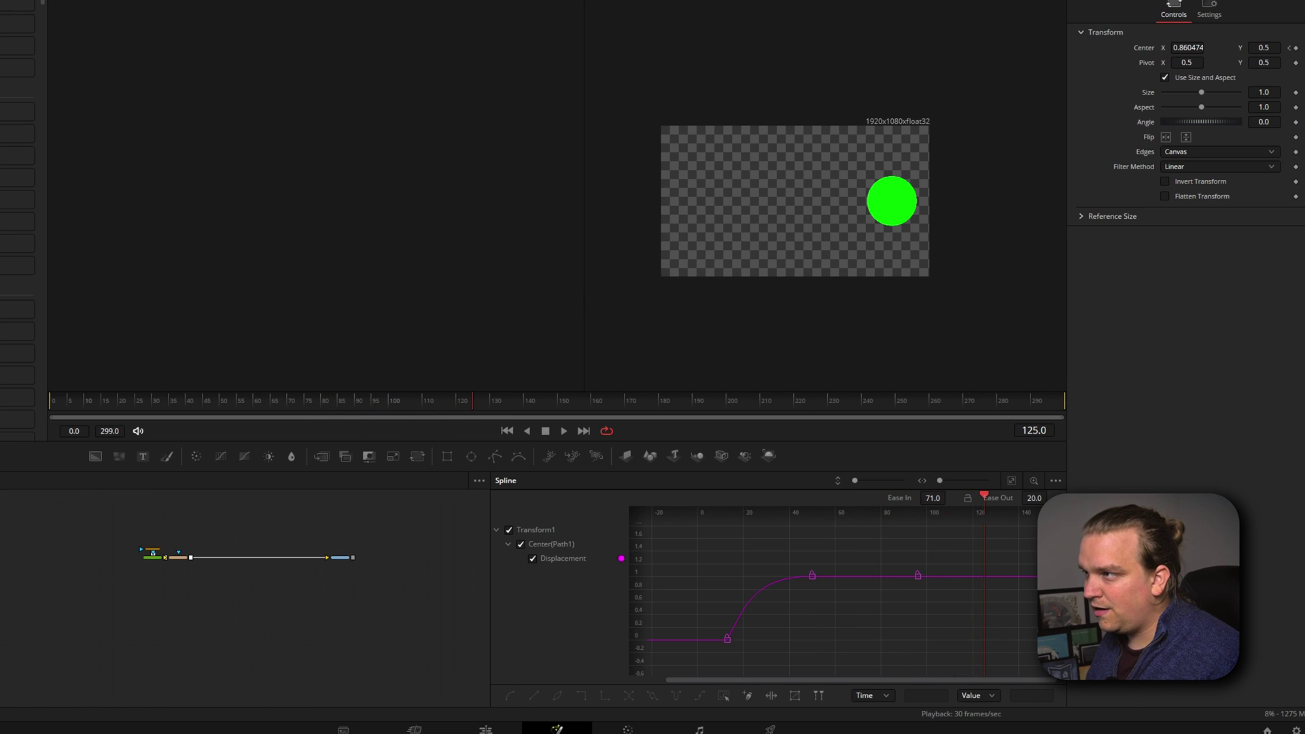
left_click_drag(1187, 48, 1121, 48)
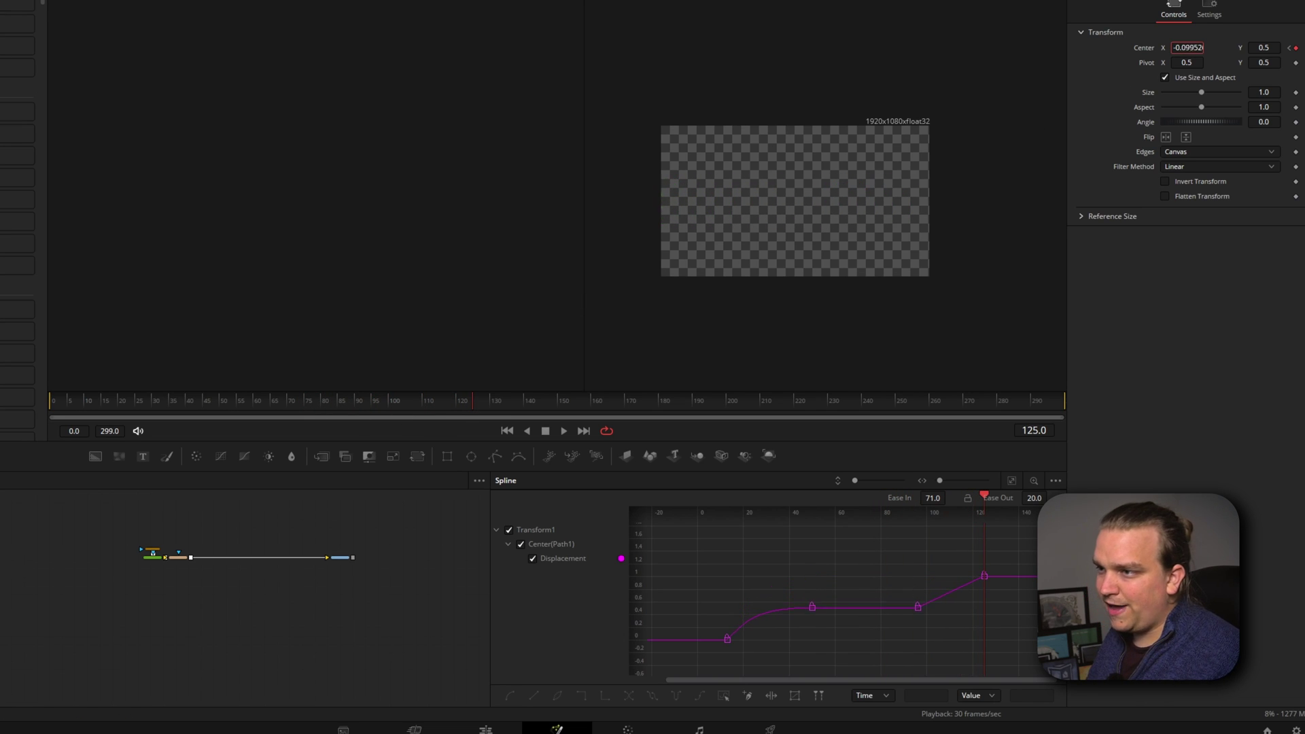
left_click_drag(983, 624, 873, 626)
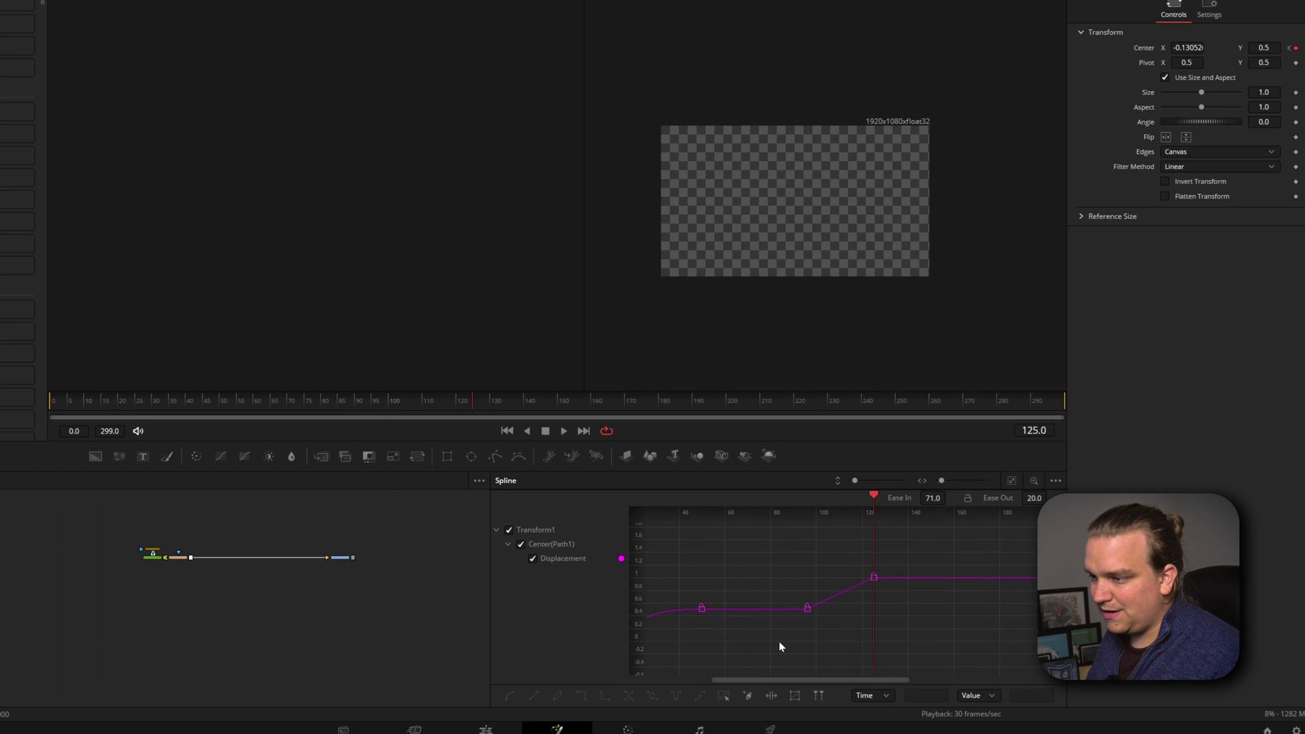
Step: Smooth the last two displacement keyframes, with ease out about 70.7 at frame 96 and ease in 21 at frame 125, making the exit end fast
left_click_drag(779, 642, 927, 554)
key("shift+s")
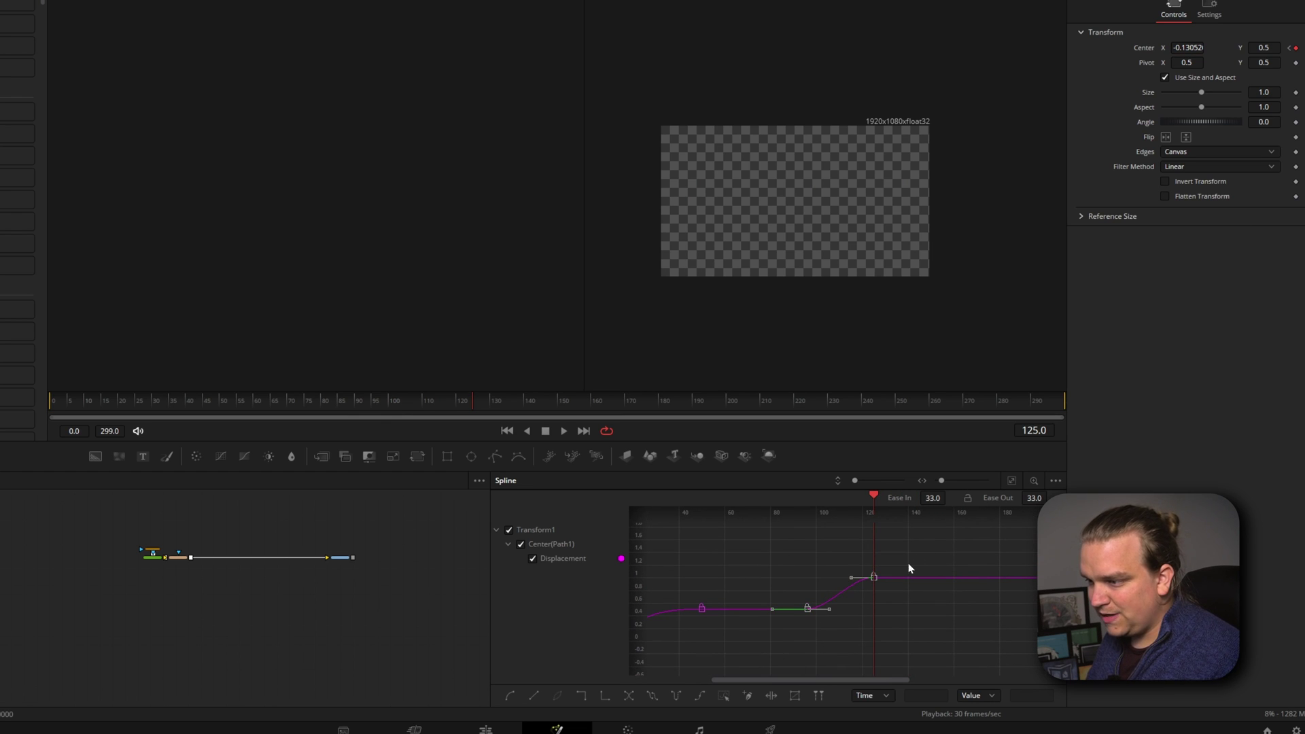
left_click(798, 559)
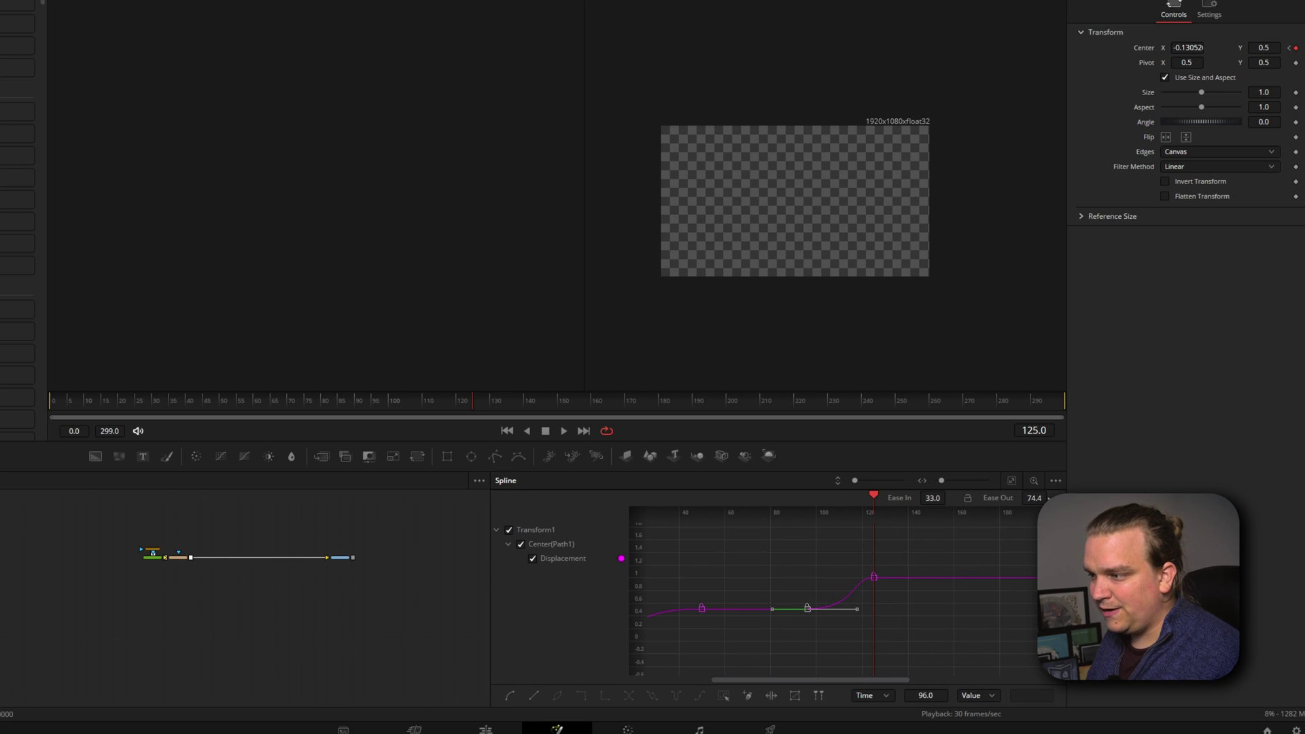
left_click(875, 577)
left_click_drag(856, 584, 858, 589)
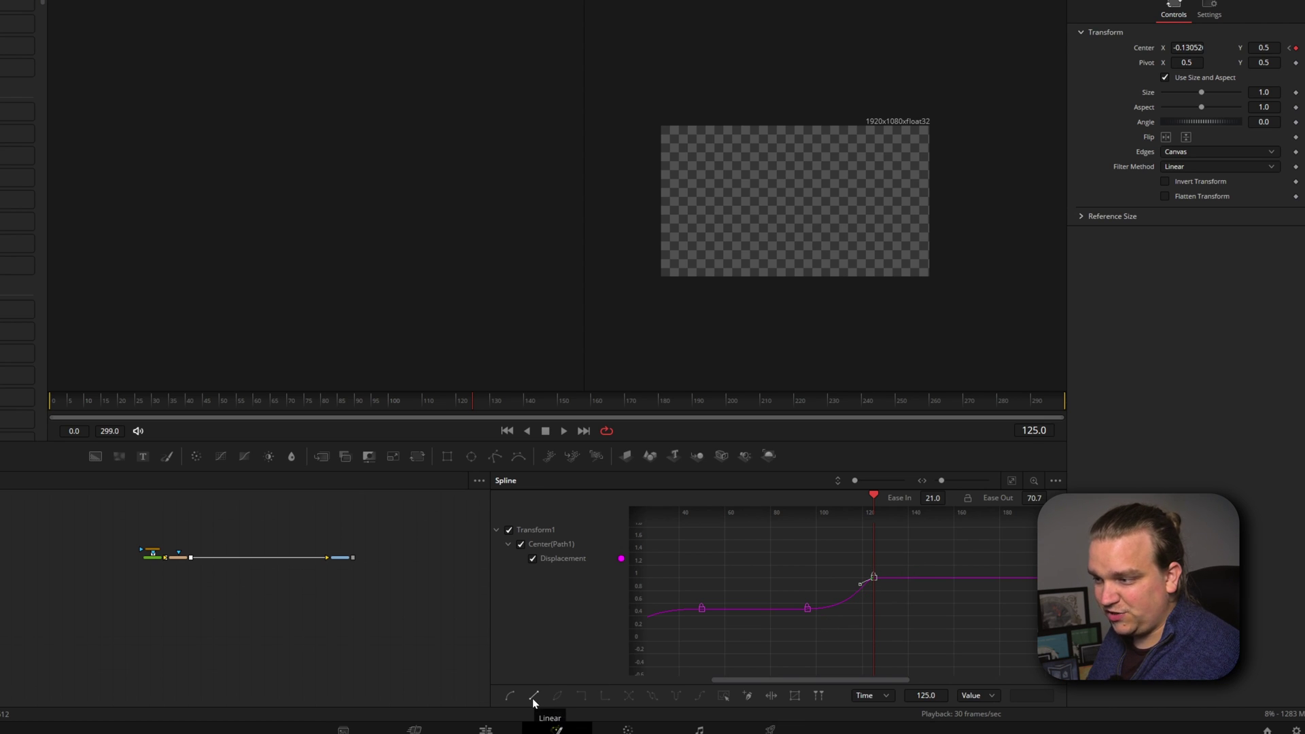
Step: Play the full animation from frame 0 to check the circle's entrance and exit
left_click_drag(146, 404, 49, 404)
key("space")
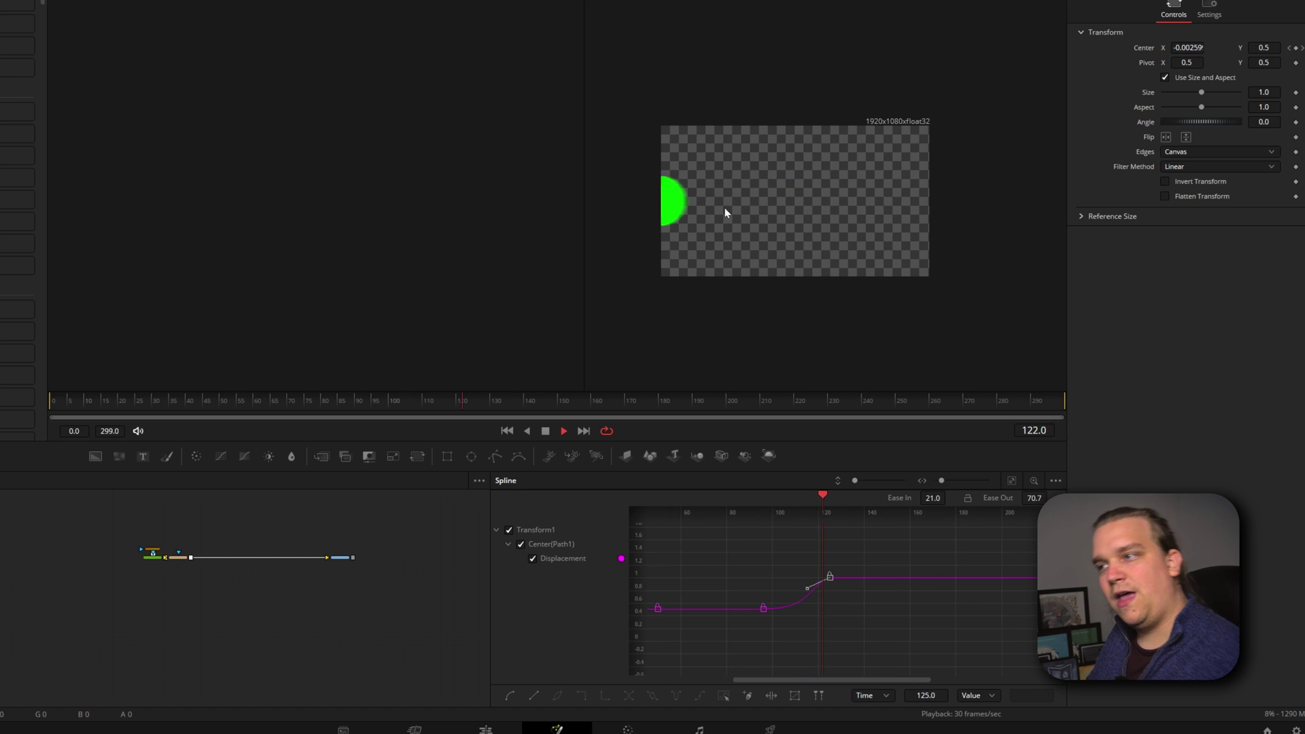
key("space")
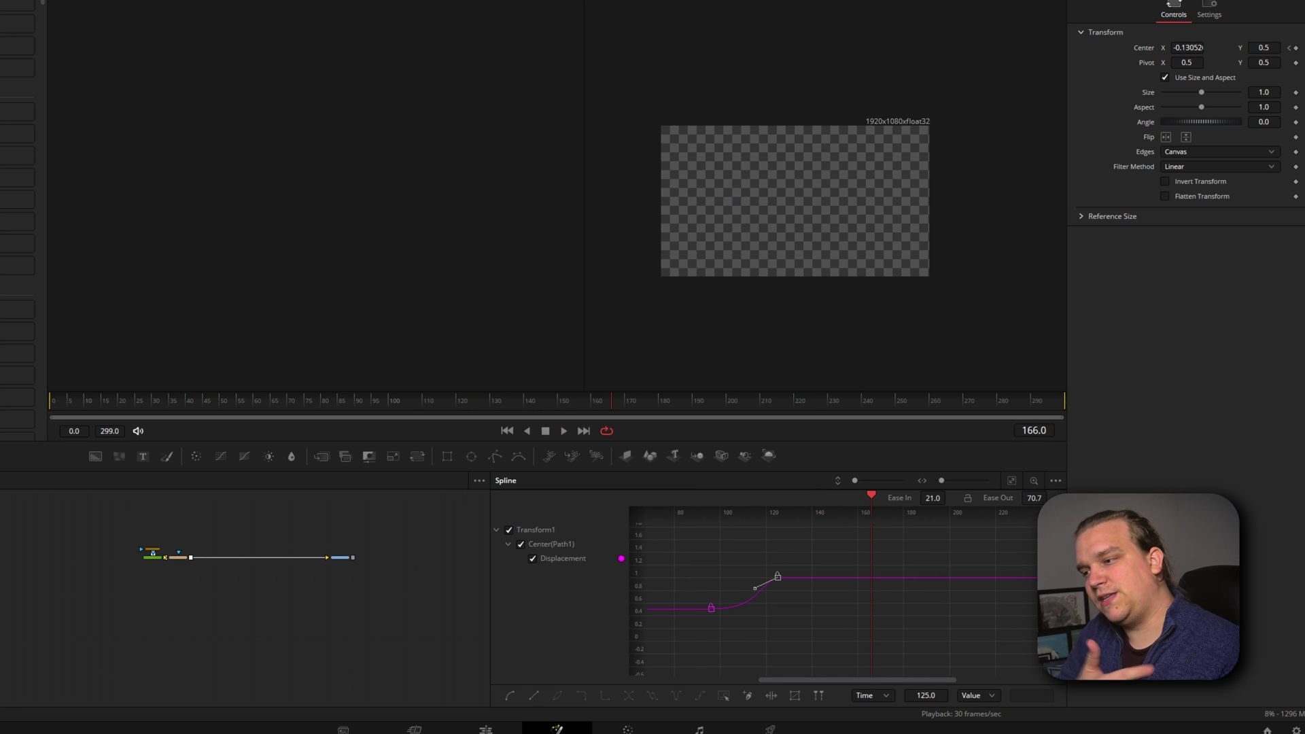